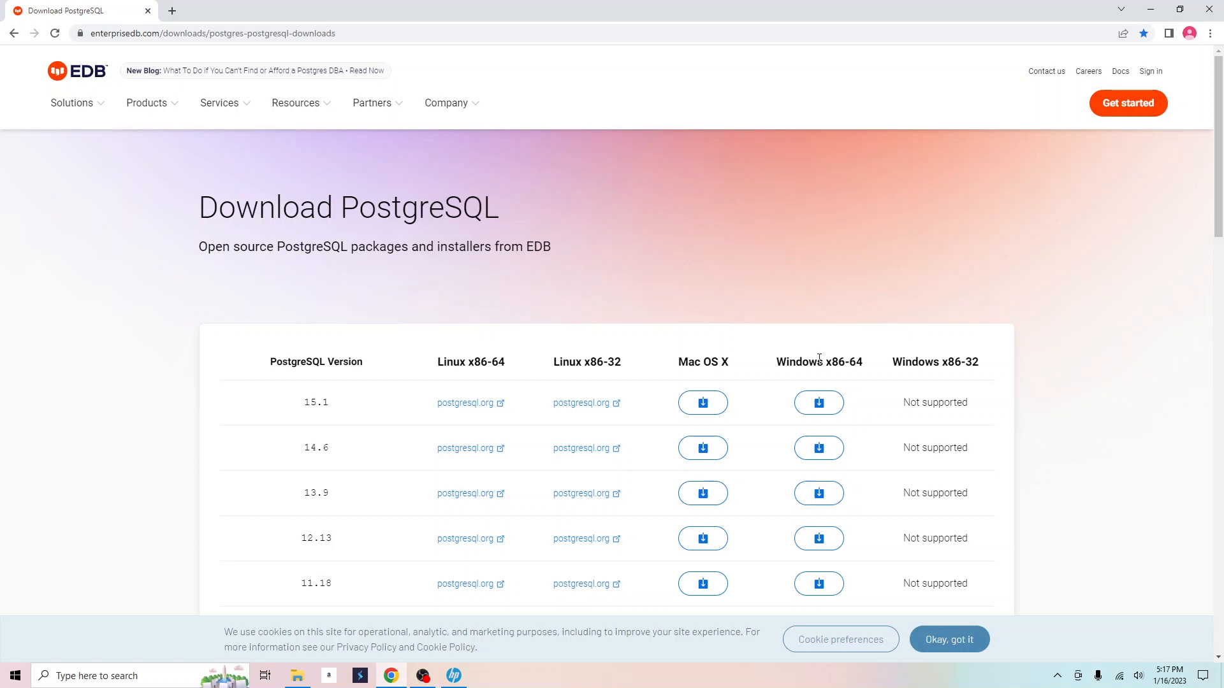
Dismiss the EDB cookie banner and switch to File Explorer's Videos folder.
click(929, 641)
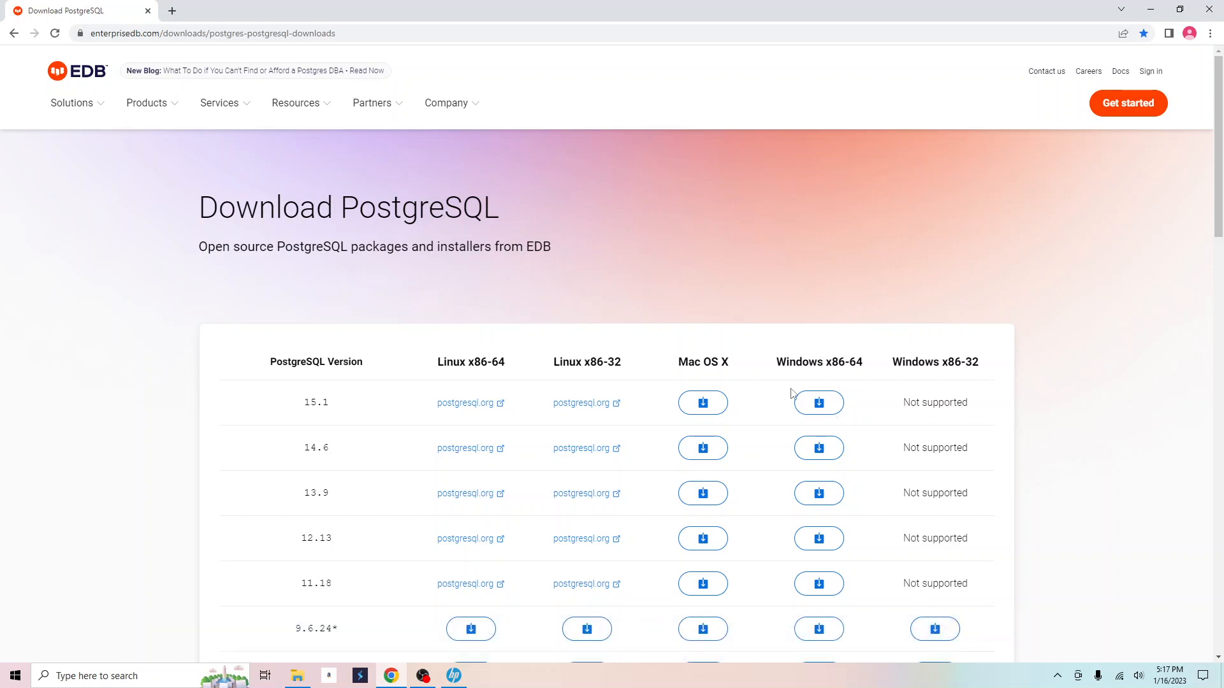
click(297, 675)
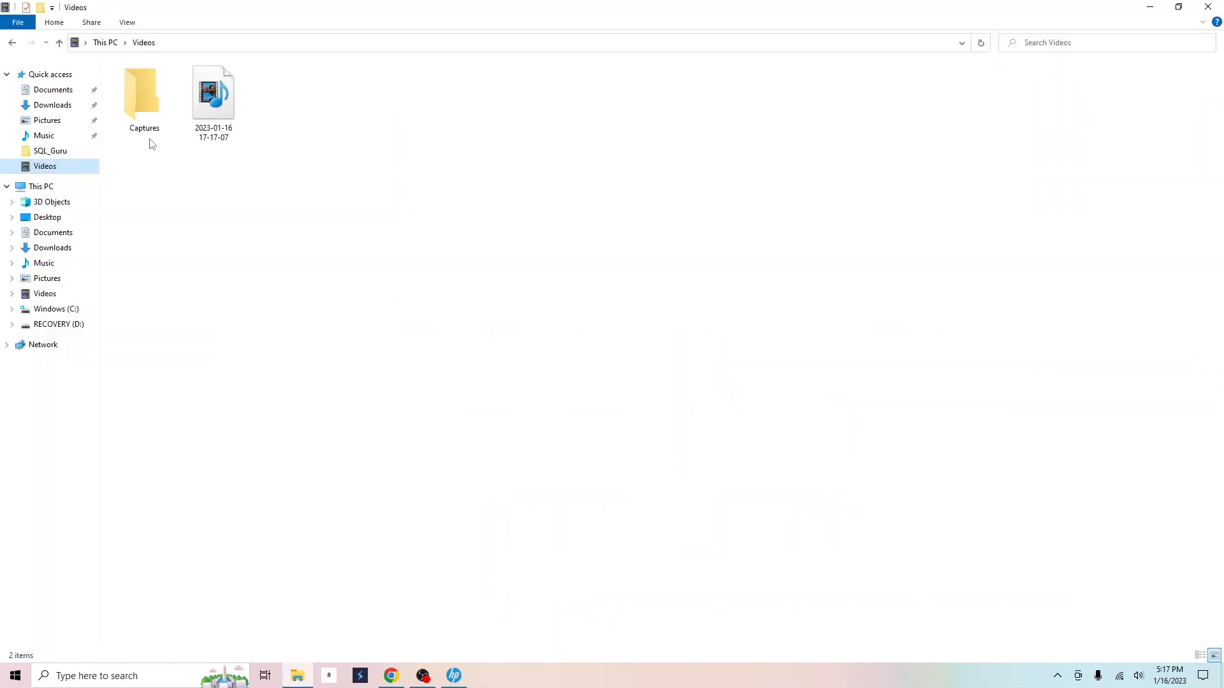
Launch postgresql-15.1-1-windows-x64 from the SQL_Guru folder and get past the installer's welcome page.
click(64, 151)
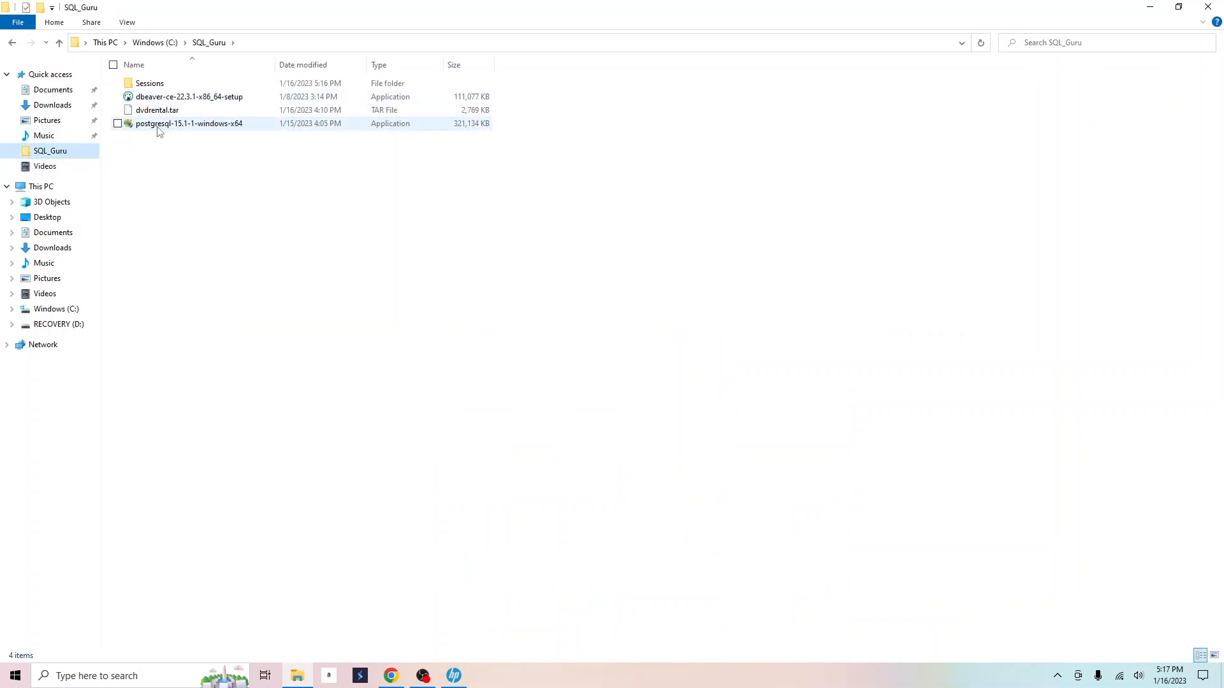
click(159, 129)
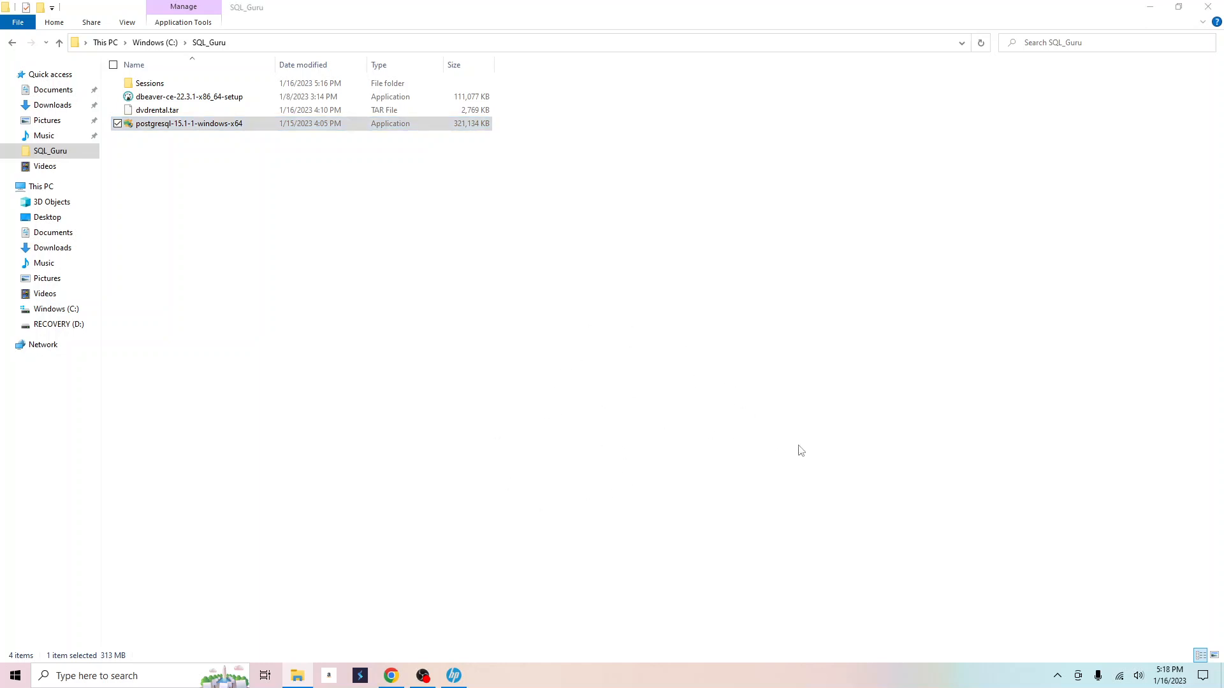
click(701, 469)
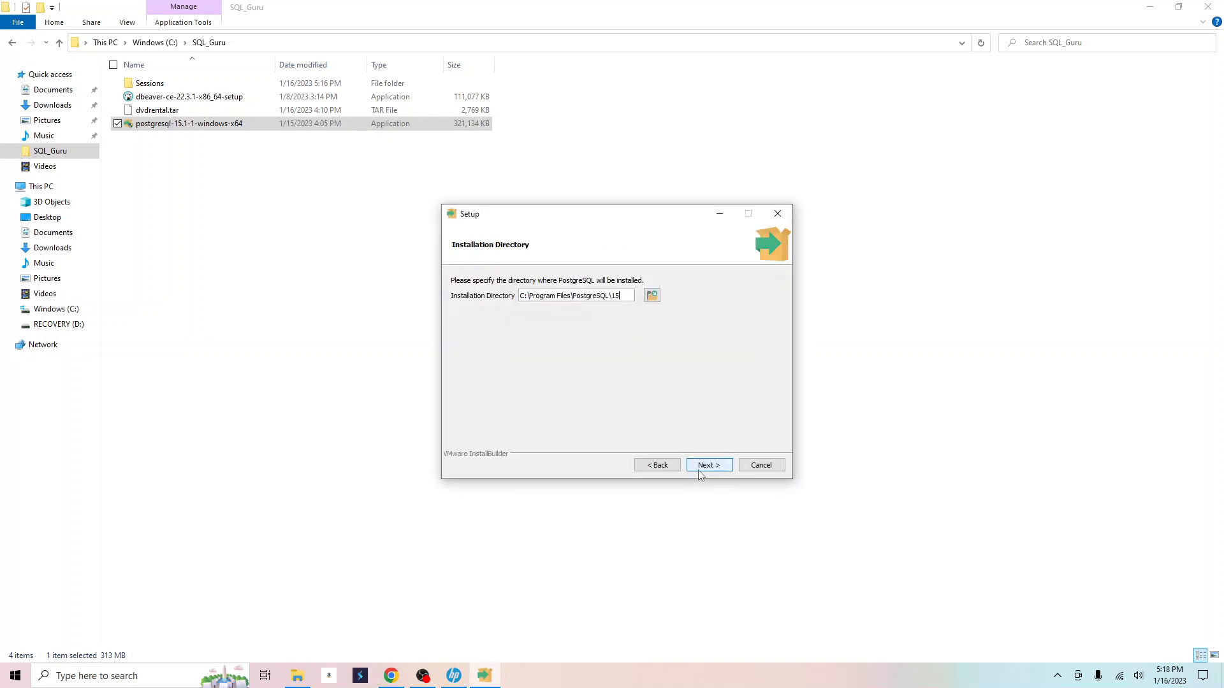
Install PostgreSQL with default directories, components, port 5432 and locale, plus a superuser password.
click(700, 469)
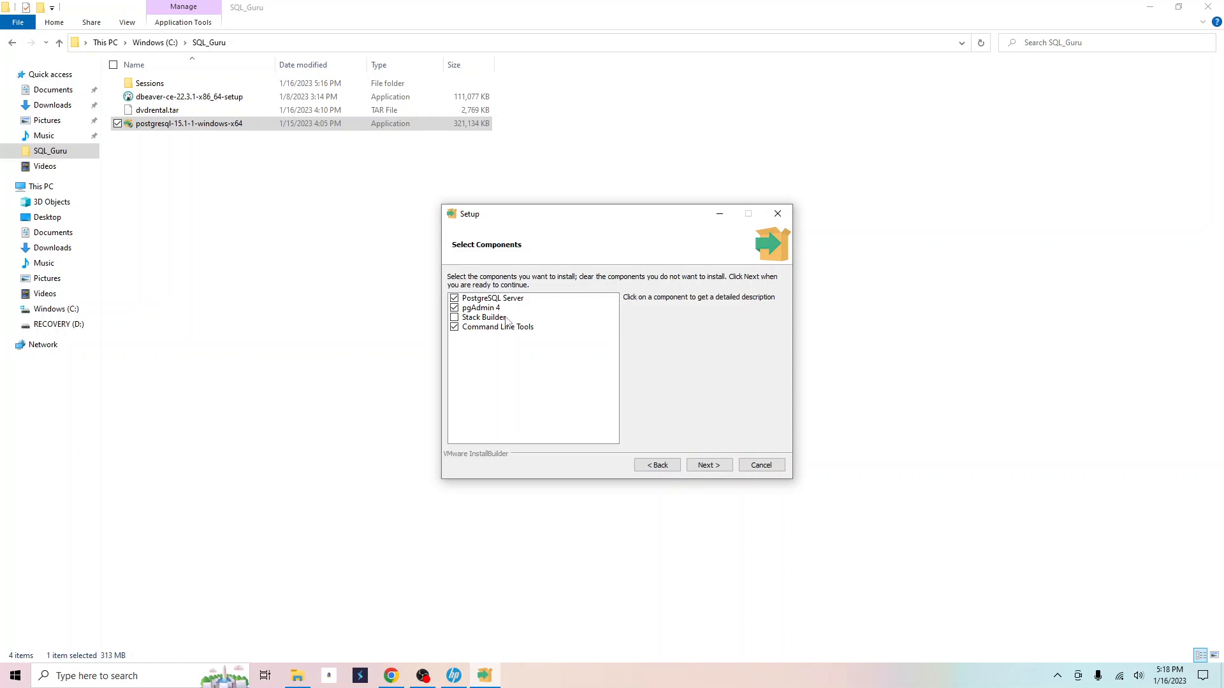
click(702, 466)
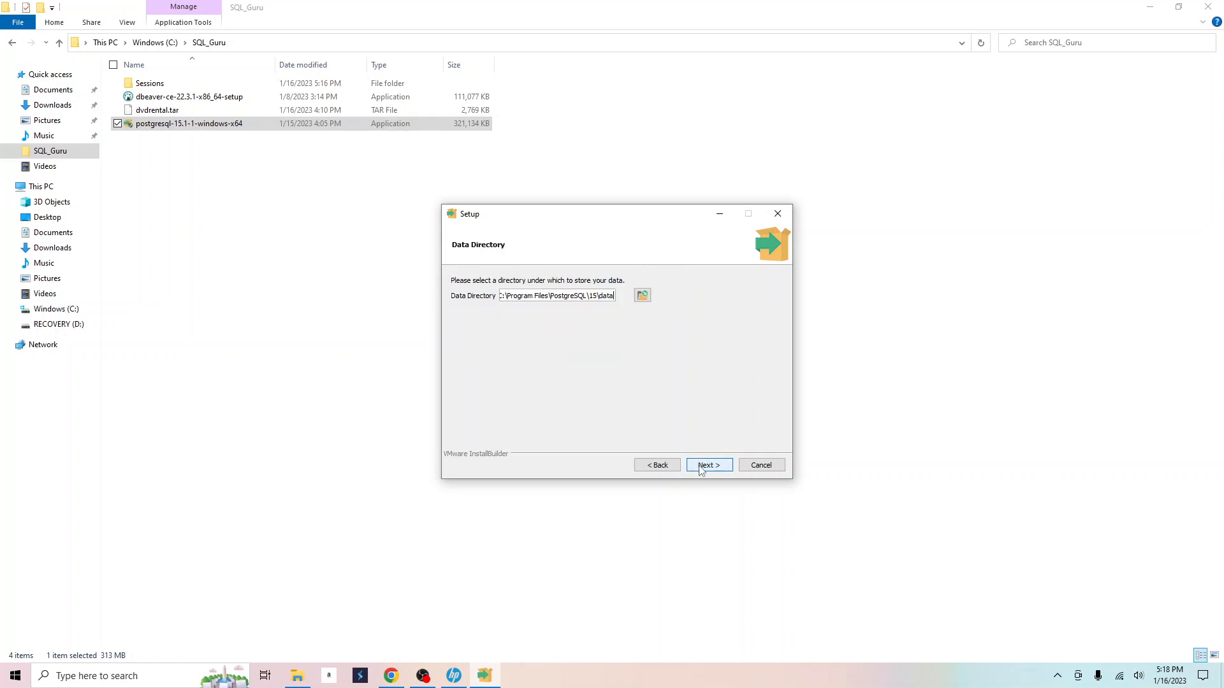
click(701, 467)
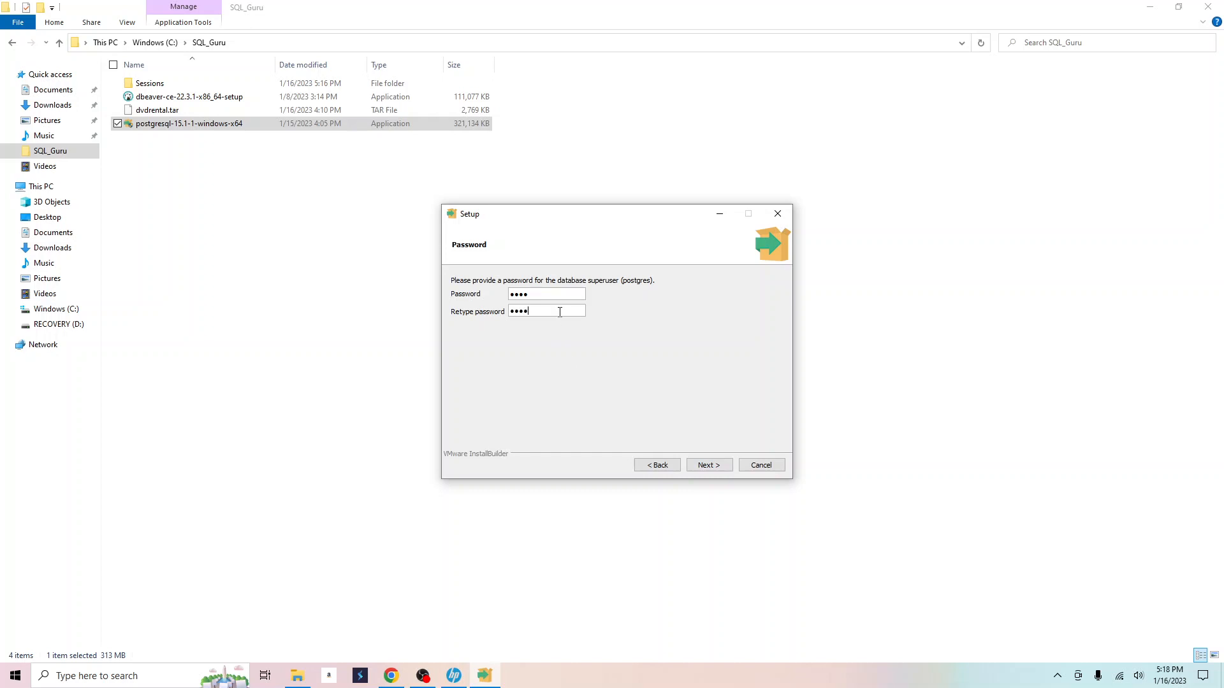
click(701, 467)
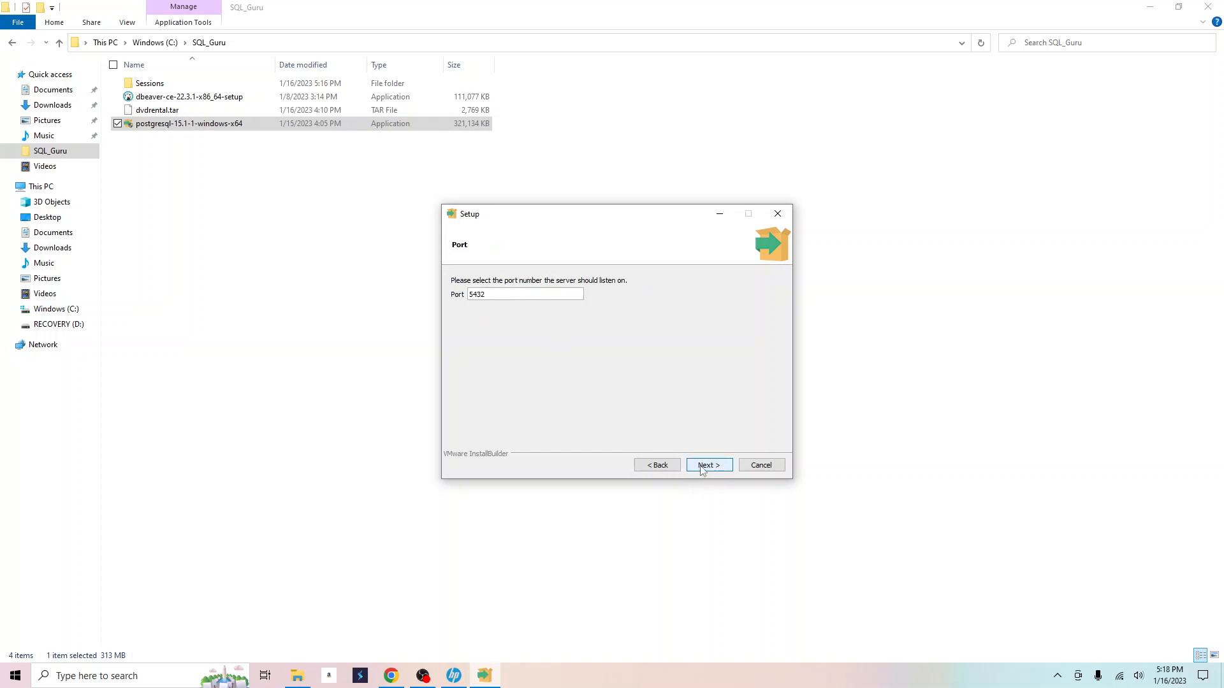
click(701, 466)
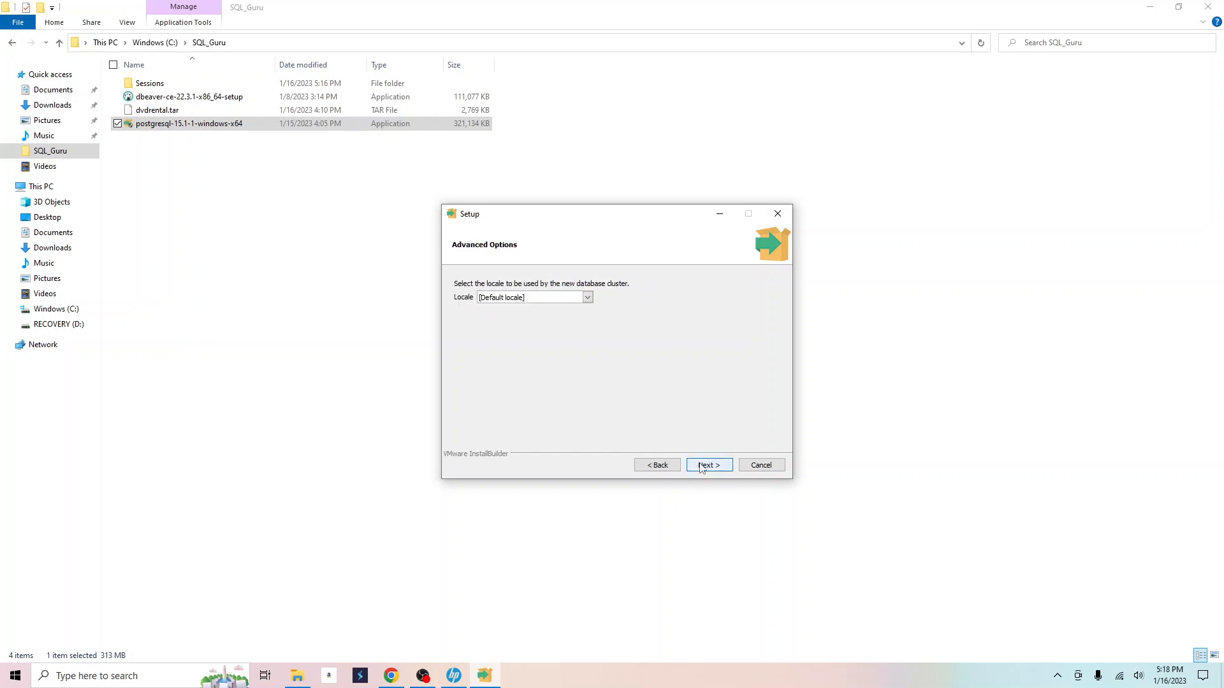
click(701, 467)
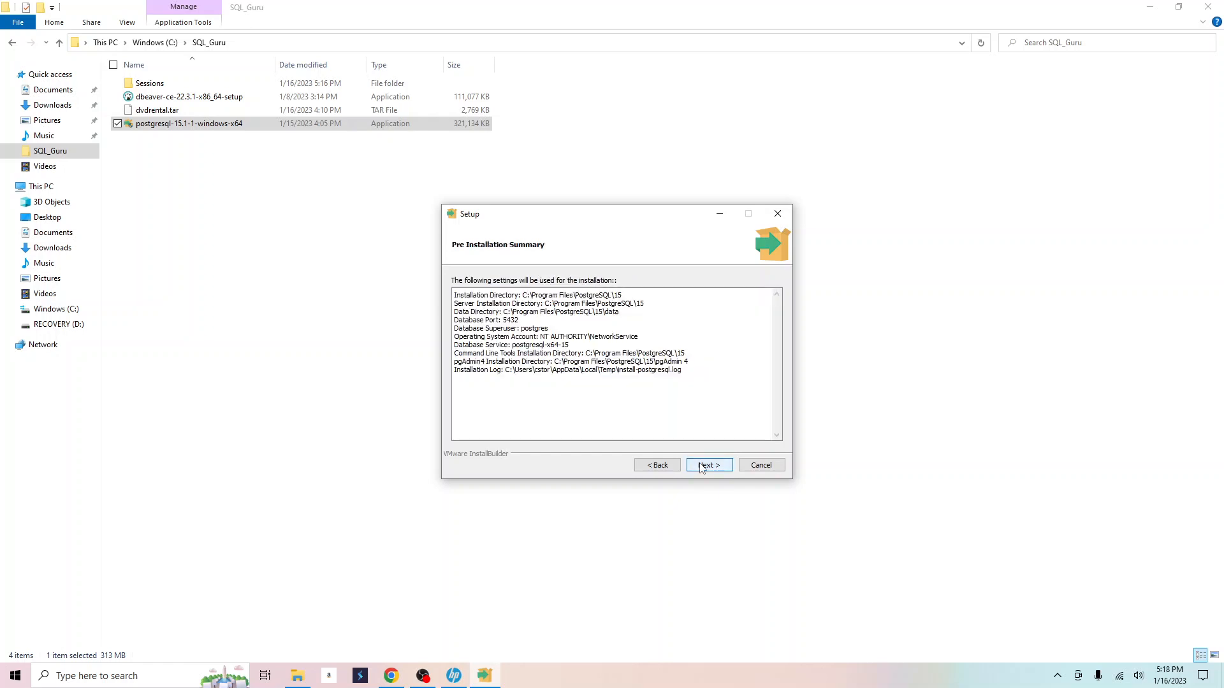
click(701, 467)
click(701, 467)
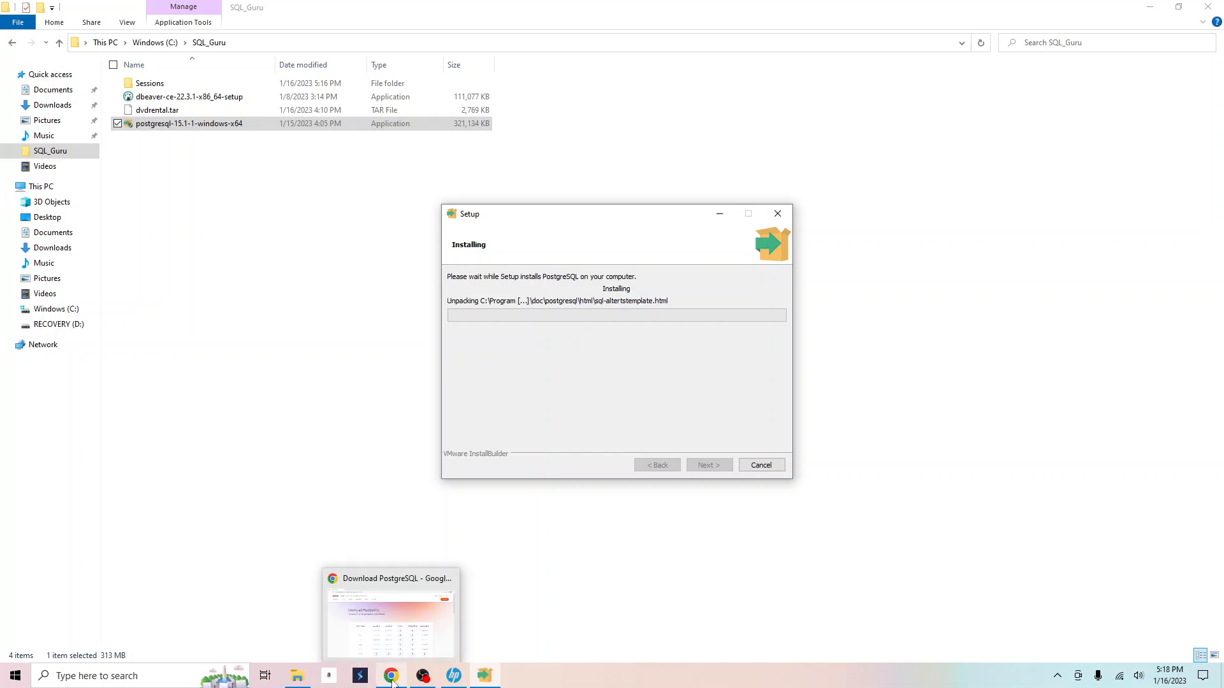
Open the PostgreSQL Sample Database tutorial page in a new browser tab.
click(392, 616)
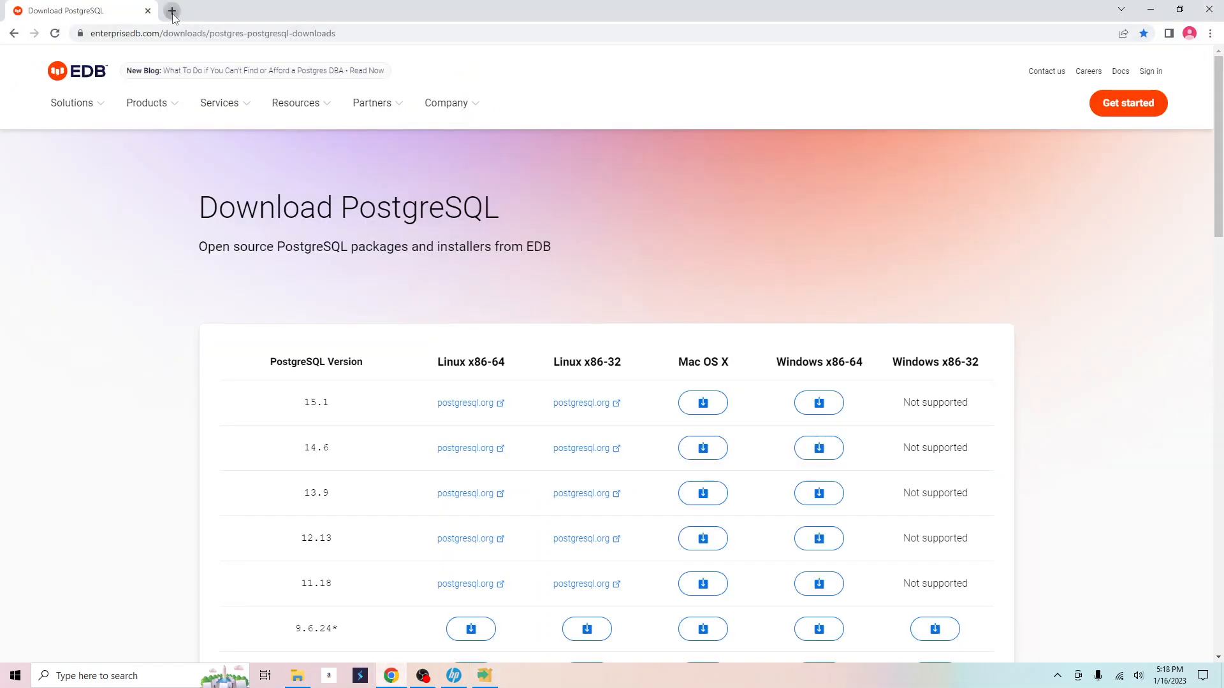
click(172, 11)
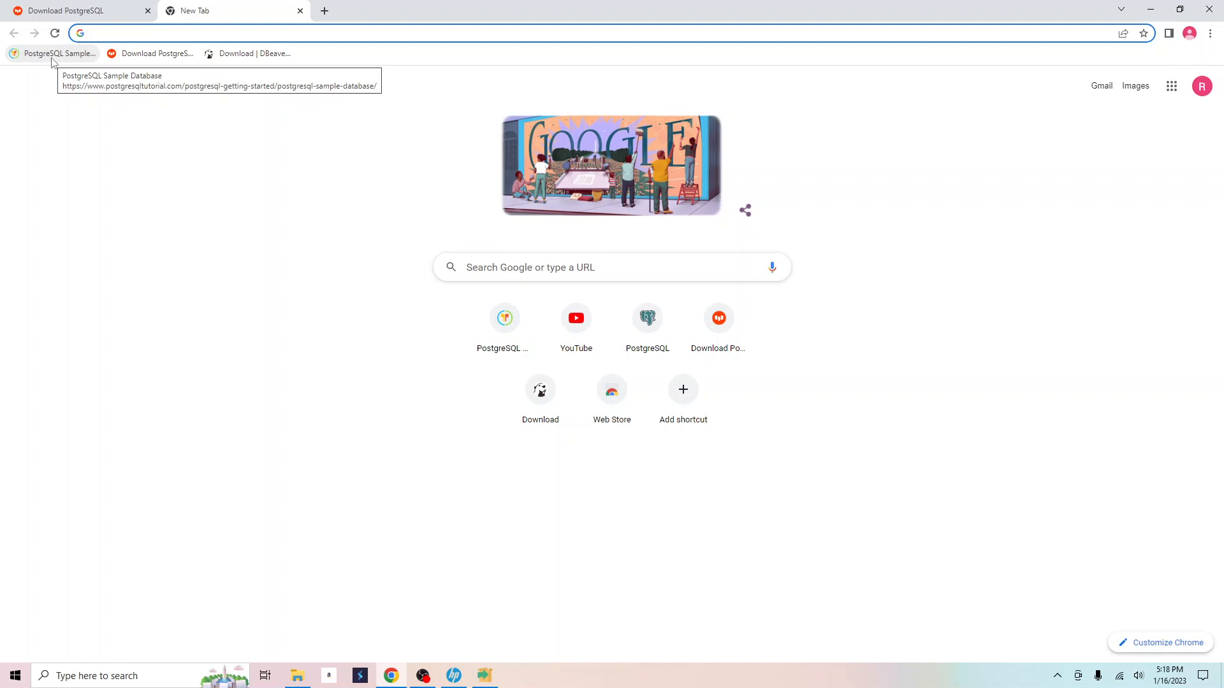
click(53, 56)
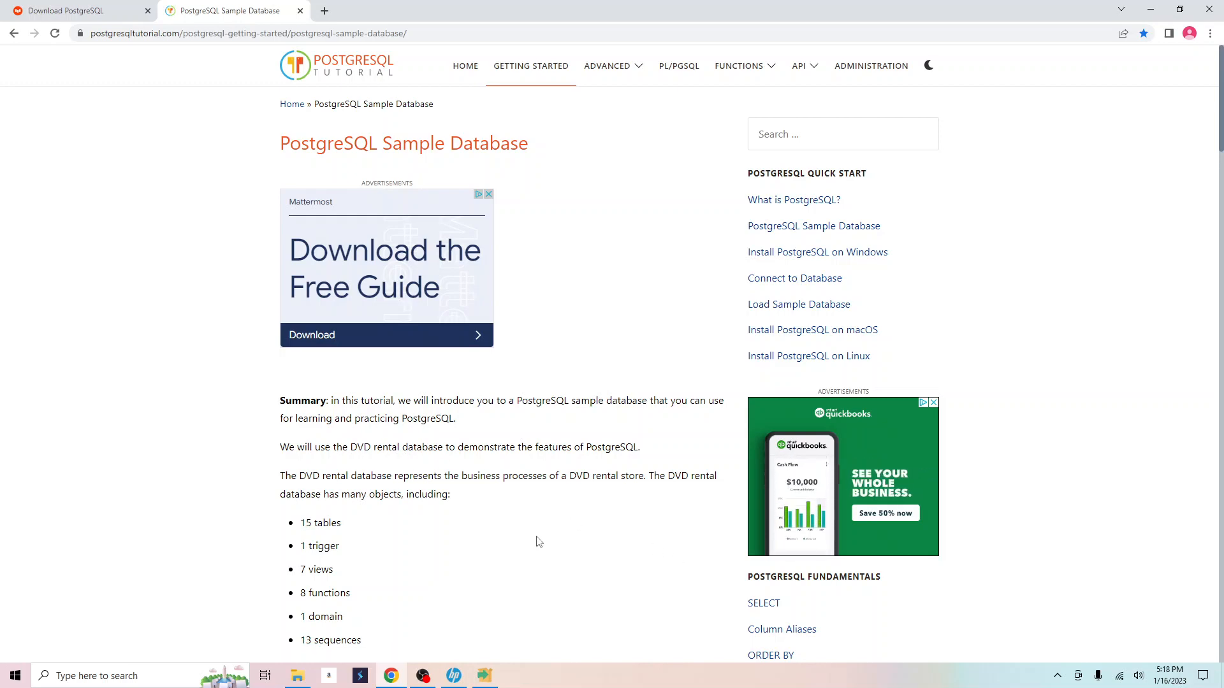
Download dvdrental.zip from the page and return to File Explorer.
scroll(539, 542, down, 8)
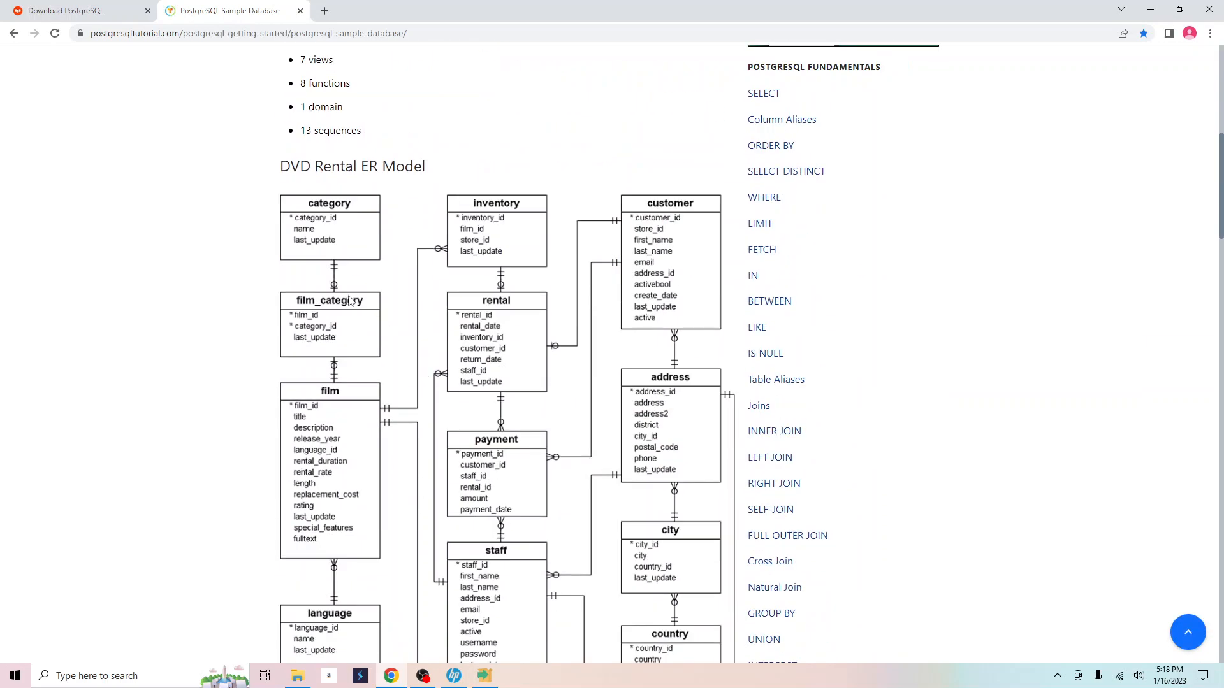
scroll(444, 450, down, 1)
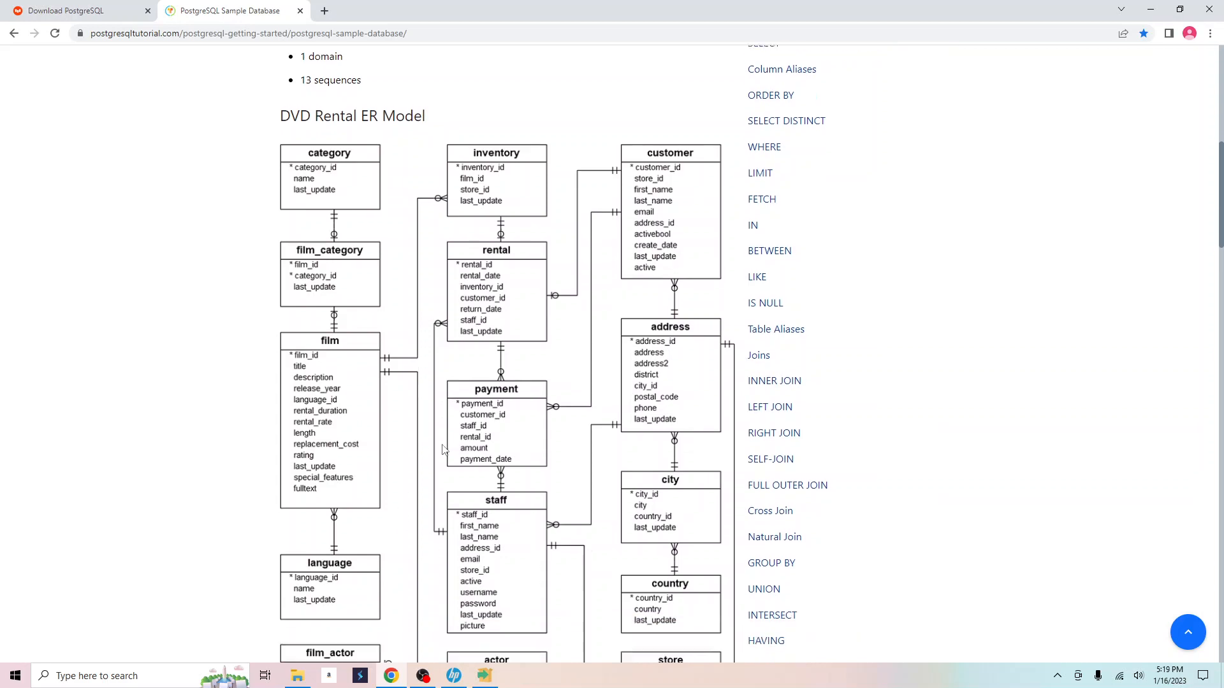
scroll(444, 450, down, 3)
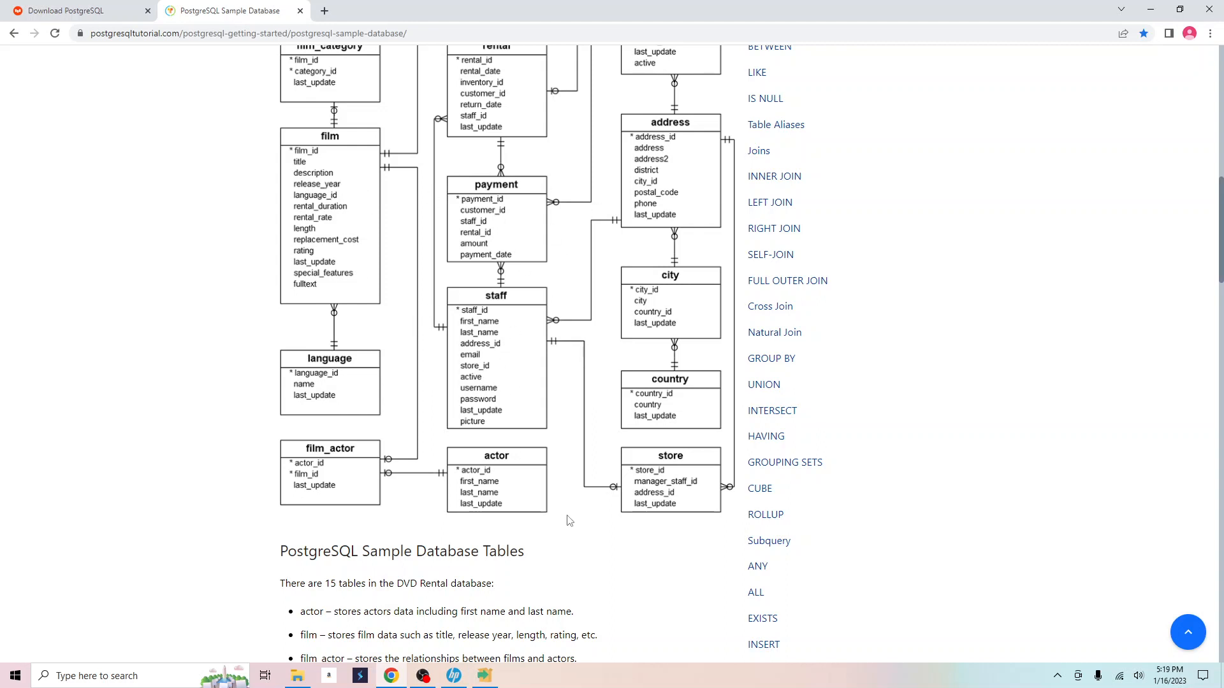
scroll(570, 519, down, 6)
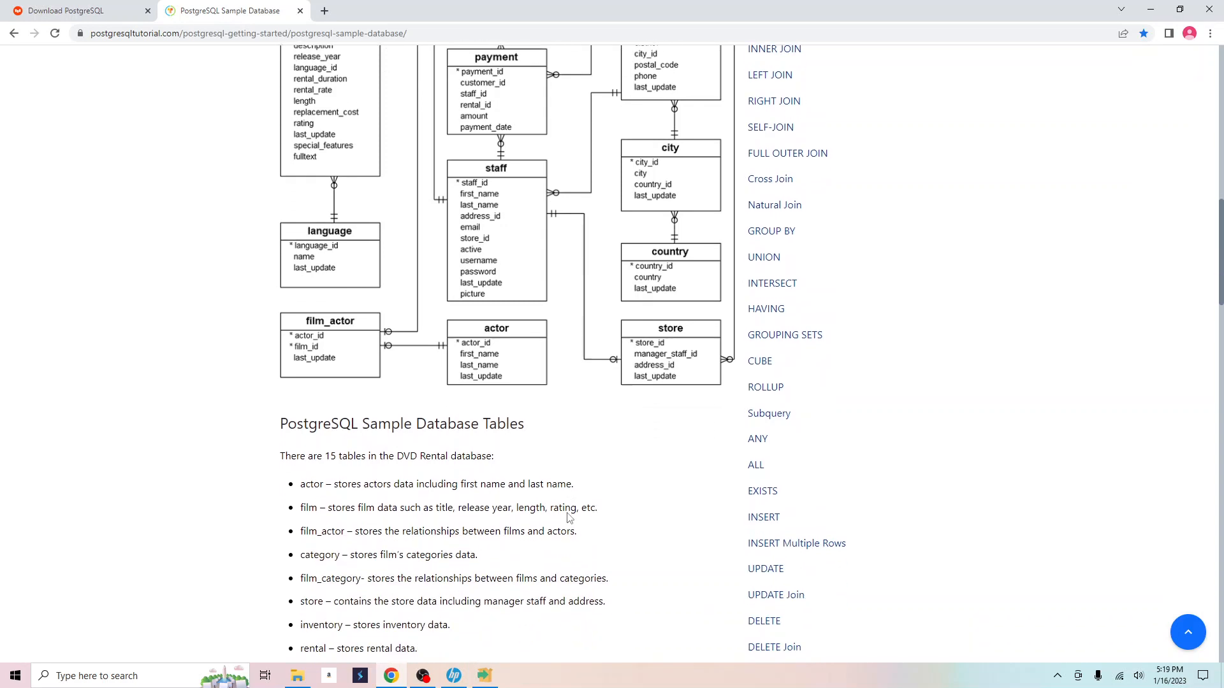
scroll(569, 519, down, 4)
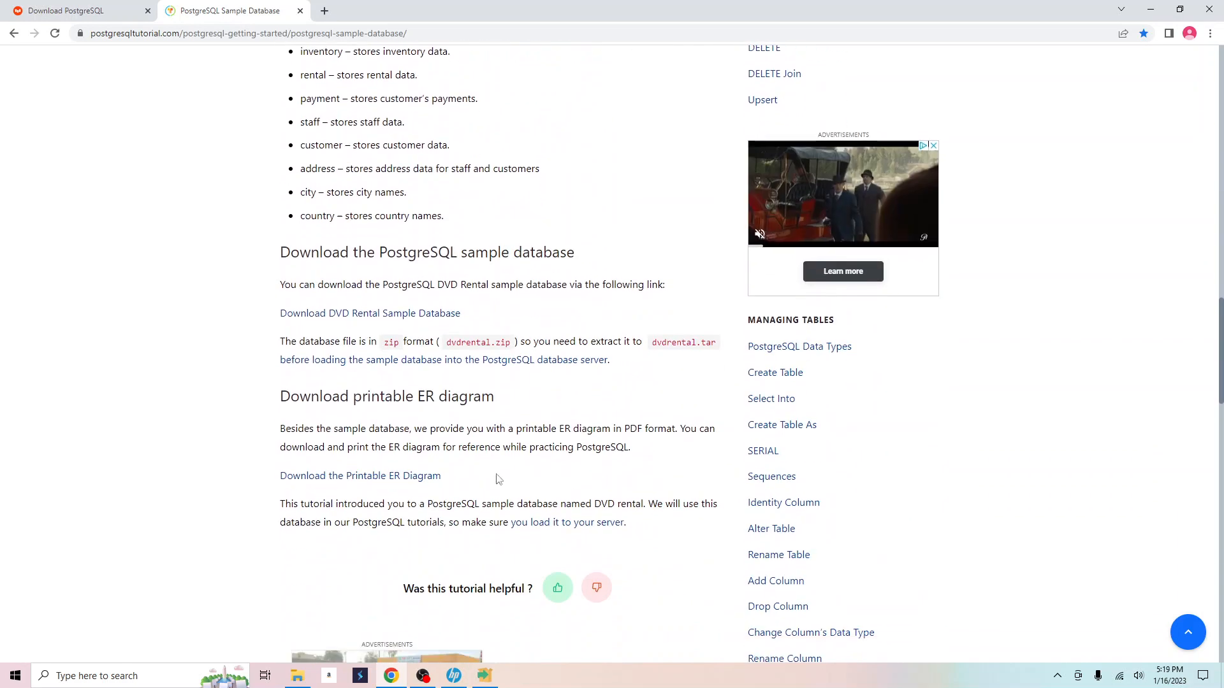
click(374, 319)
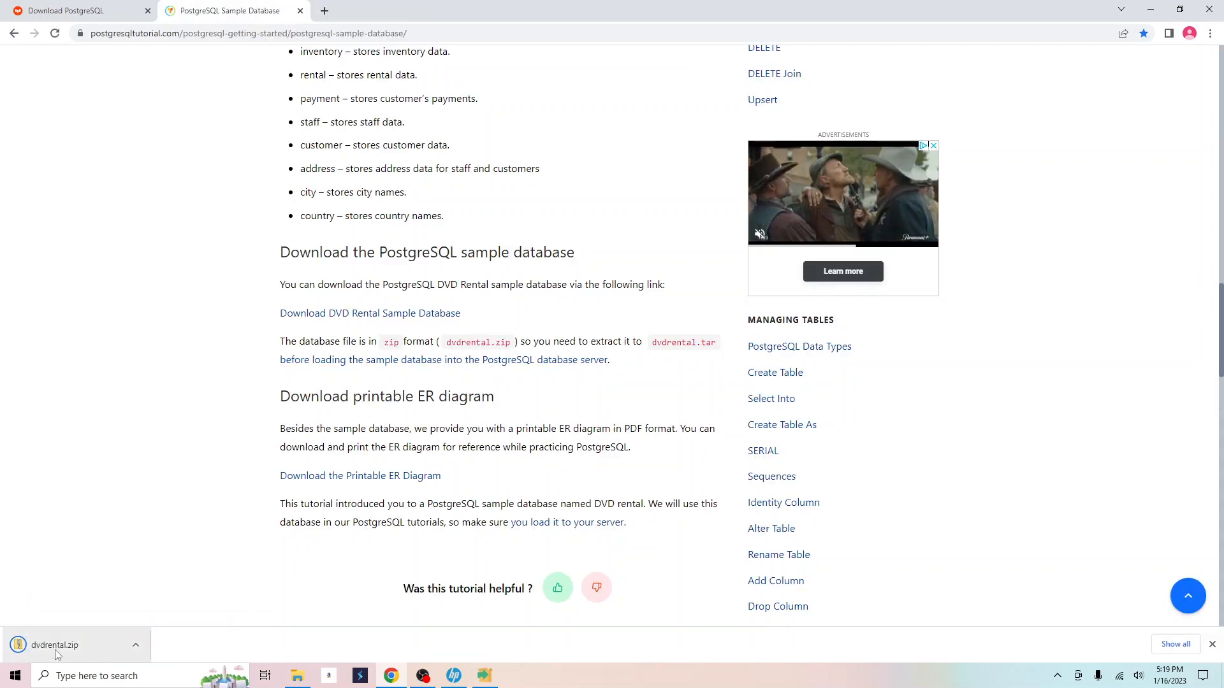
click(297, 676)
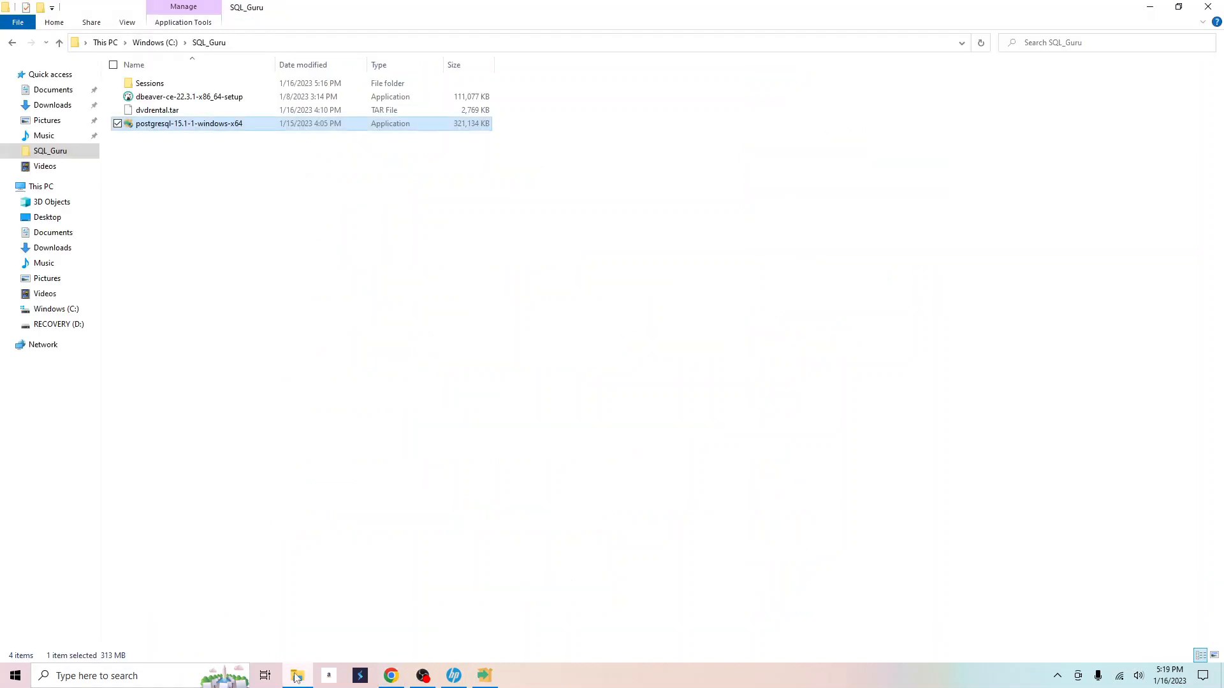
Check the dvdrental archive in Downloads and SQL_Guru, then return to the sample database page.
click(53, 104)
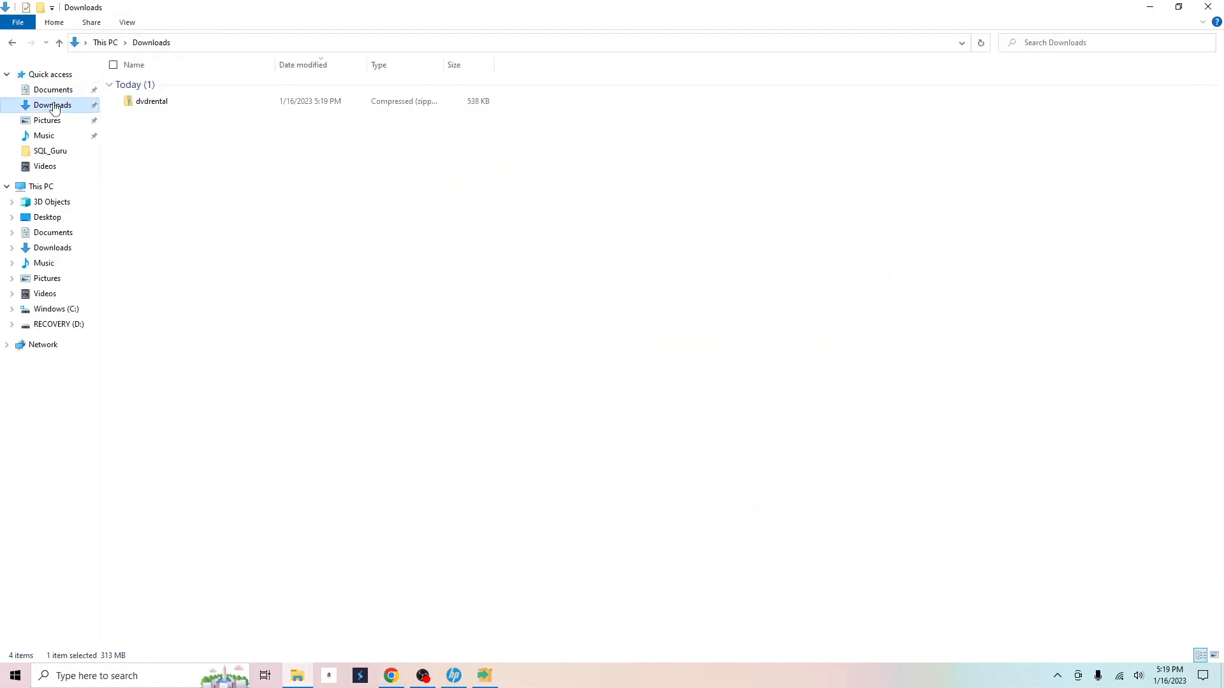
click(44, 151)
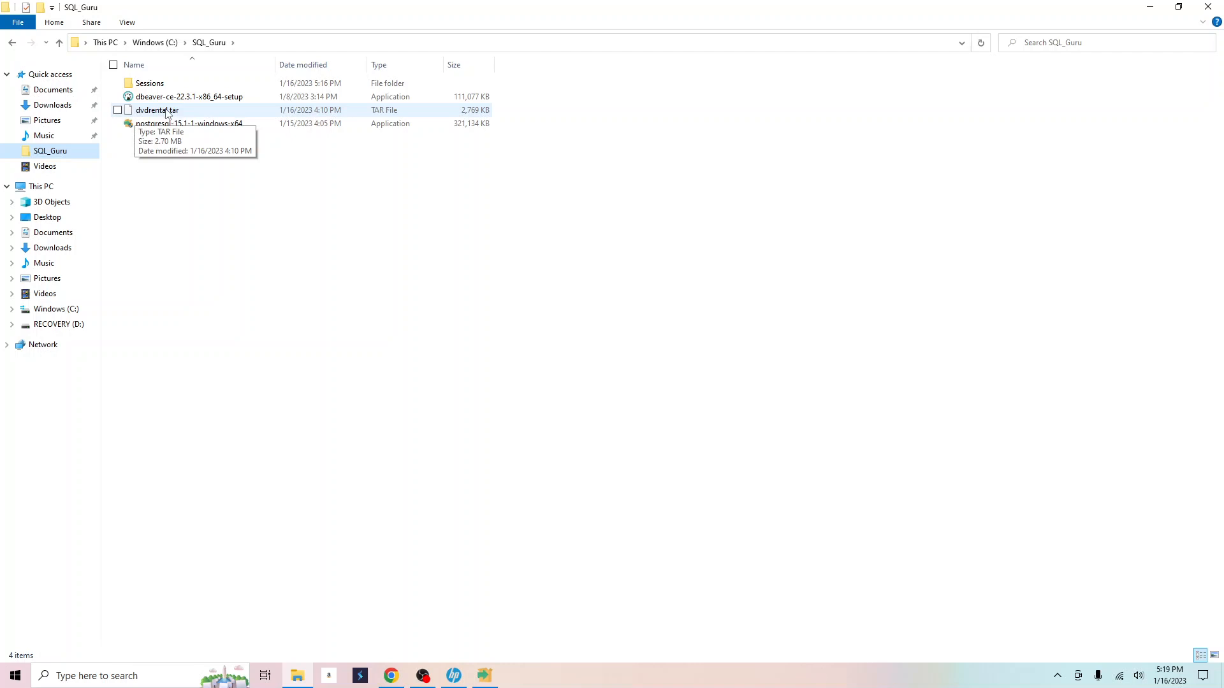
click(307, 680)
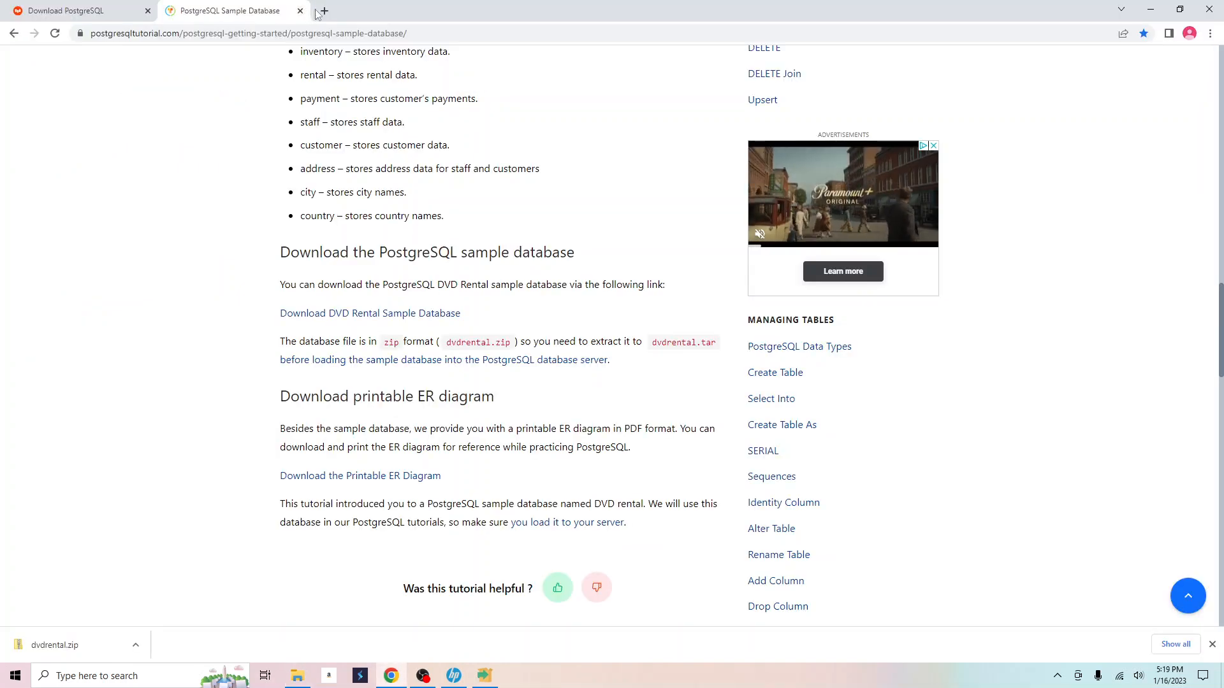
Open the DBeaver Community 22.3.2 download page in a new tab, then view the SQL_Guru folder.
click(325, 12)
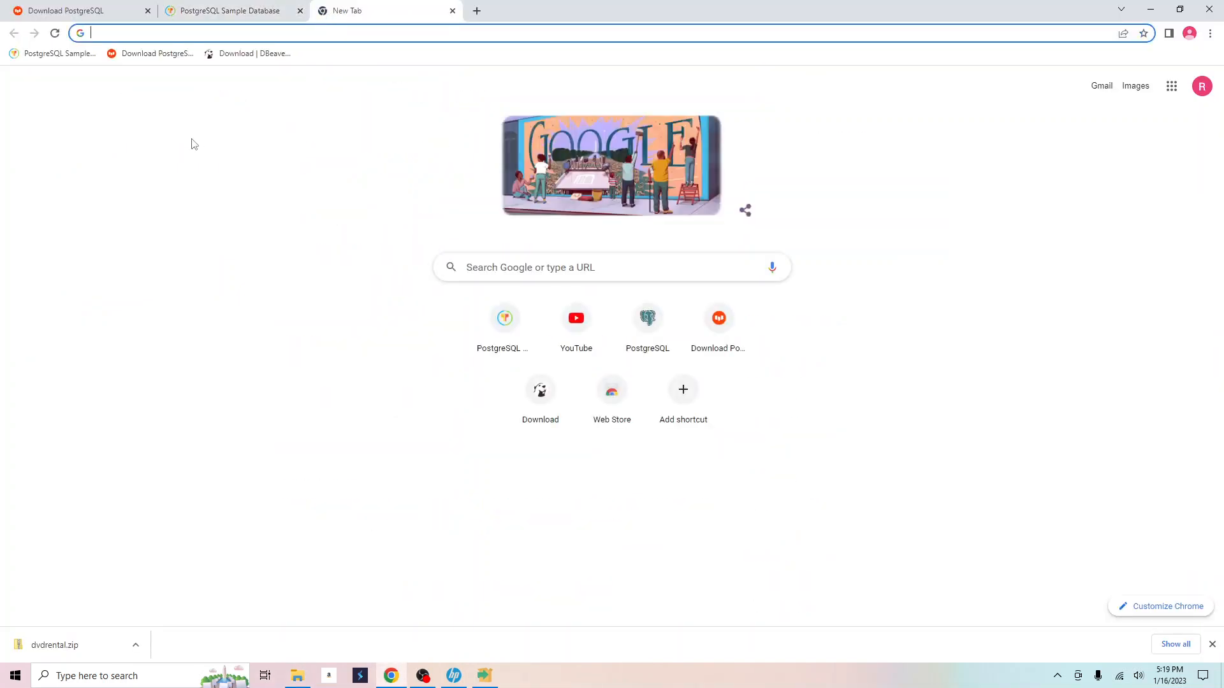
click(256, 54)
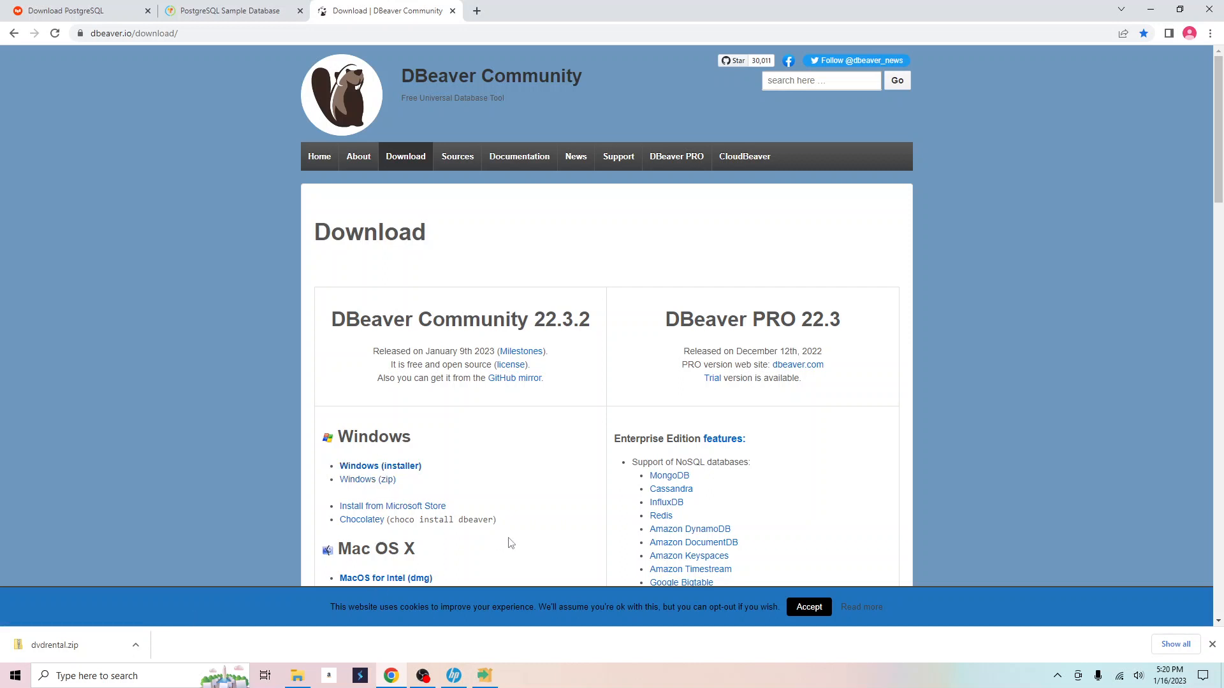
click(297, 675)
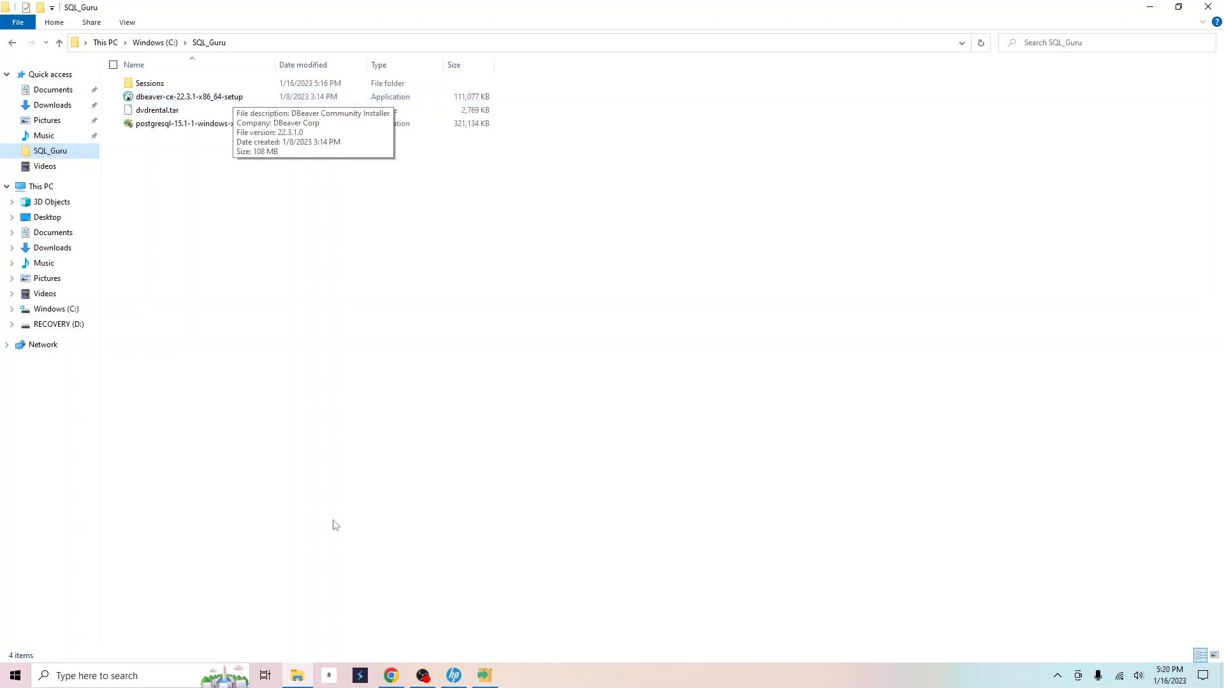
Wait for PostgreSQL 15.1 to finish installing and close the setup wizard with Finish.
click(484, 677)
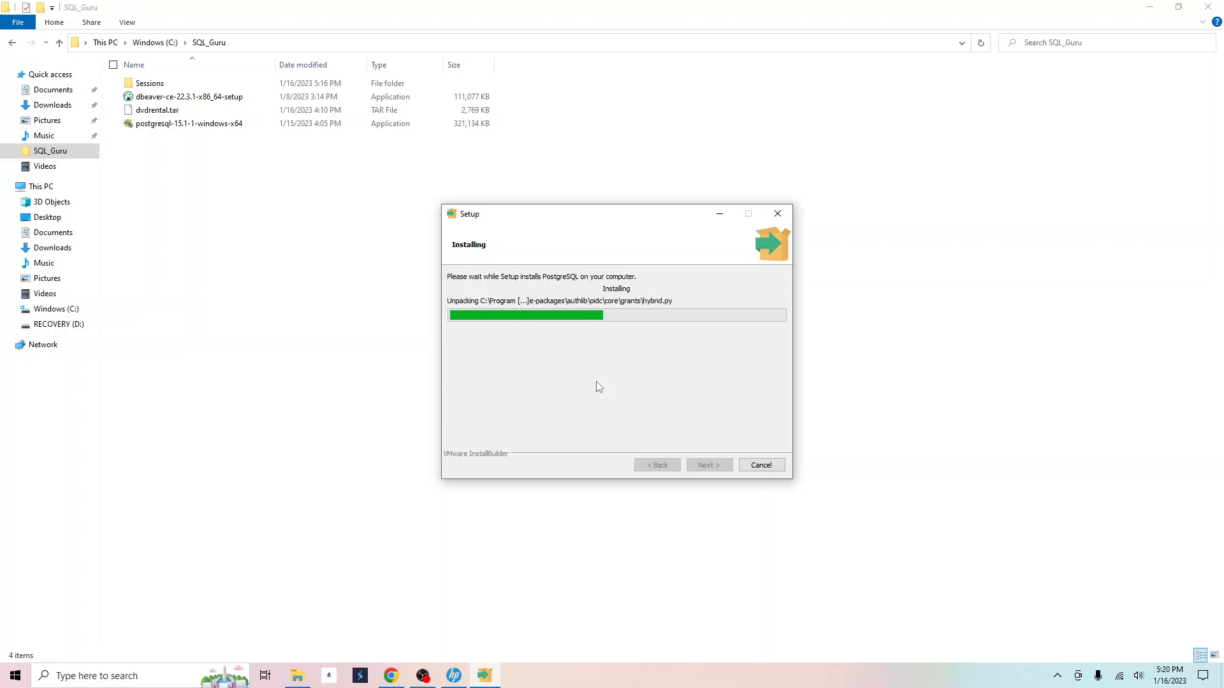
click(341, 418)
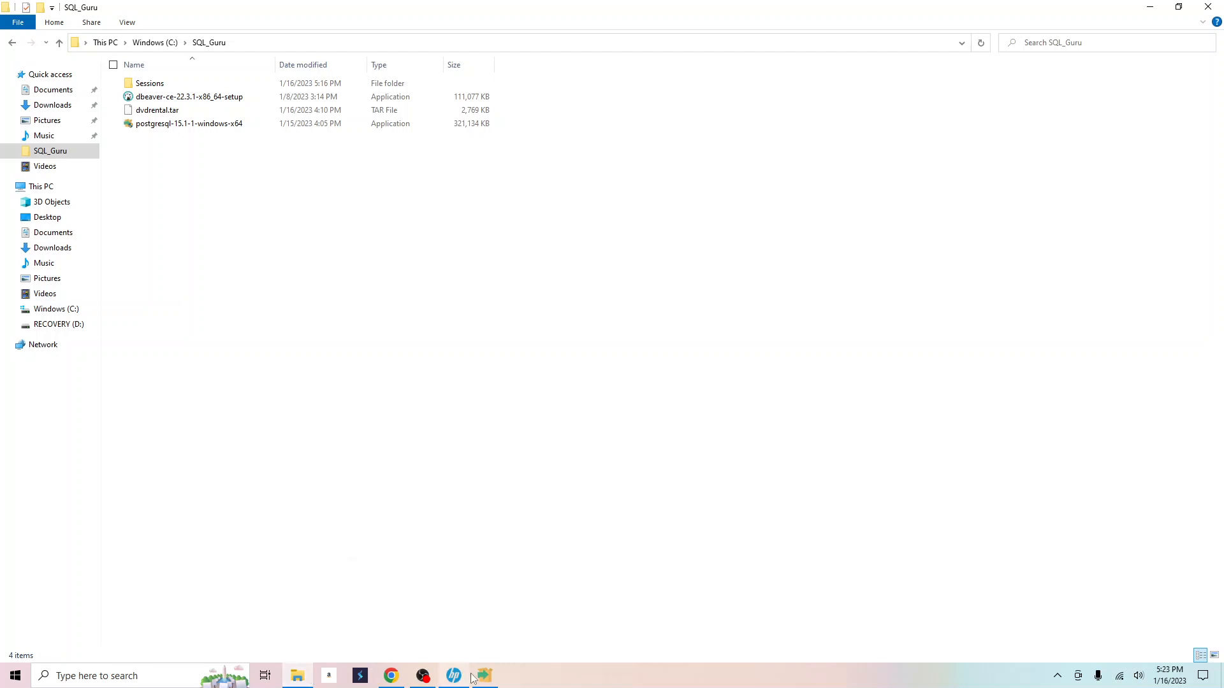
click(484, 676)
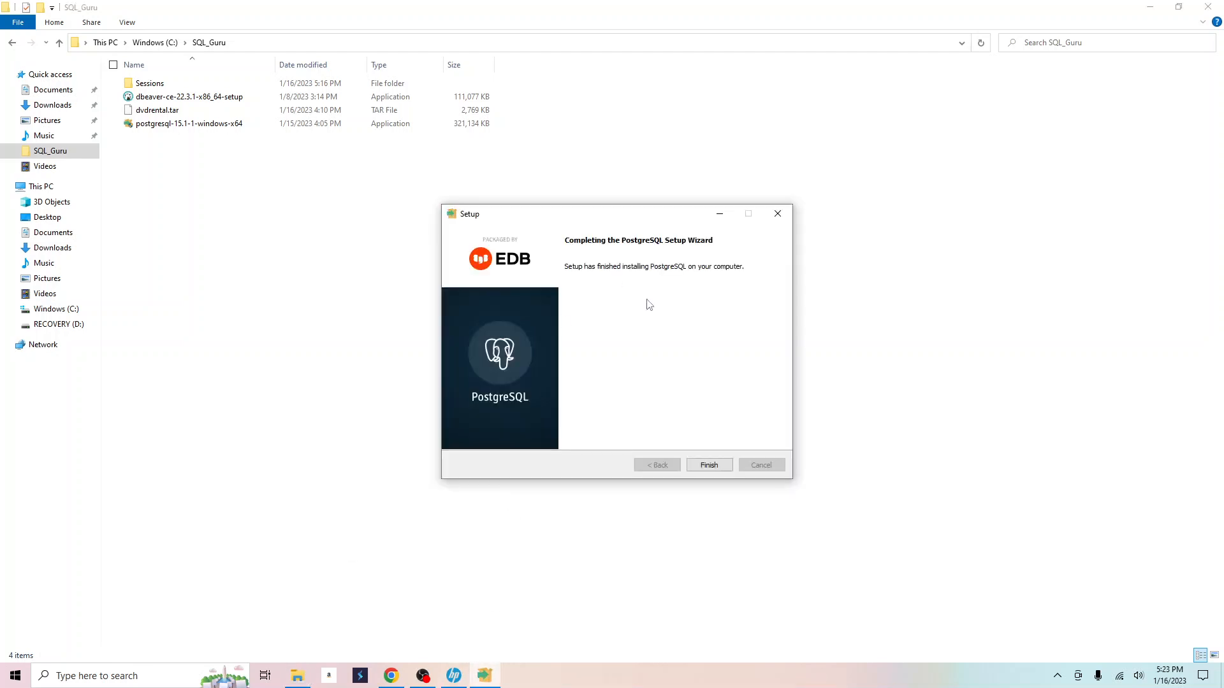
click(709, 465)
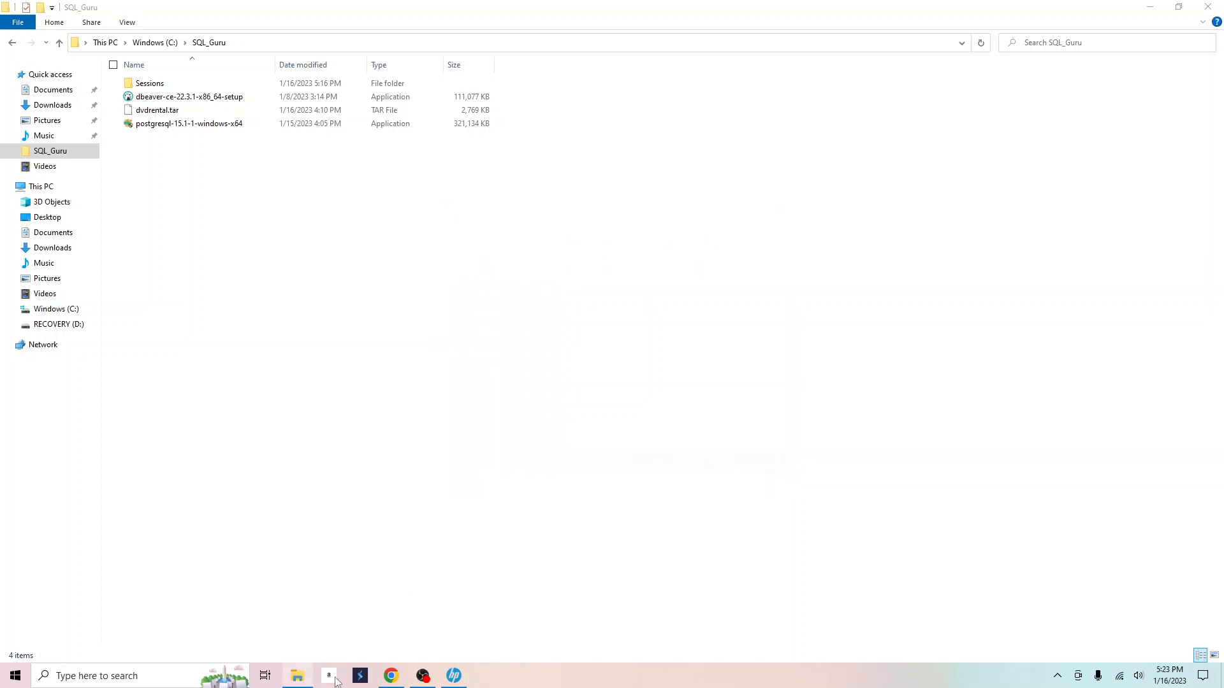
Open the Load PostgreSQL Sample Database guide from the sidebar and scroll to its psql steps.
click(391, 676)
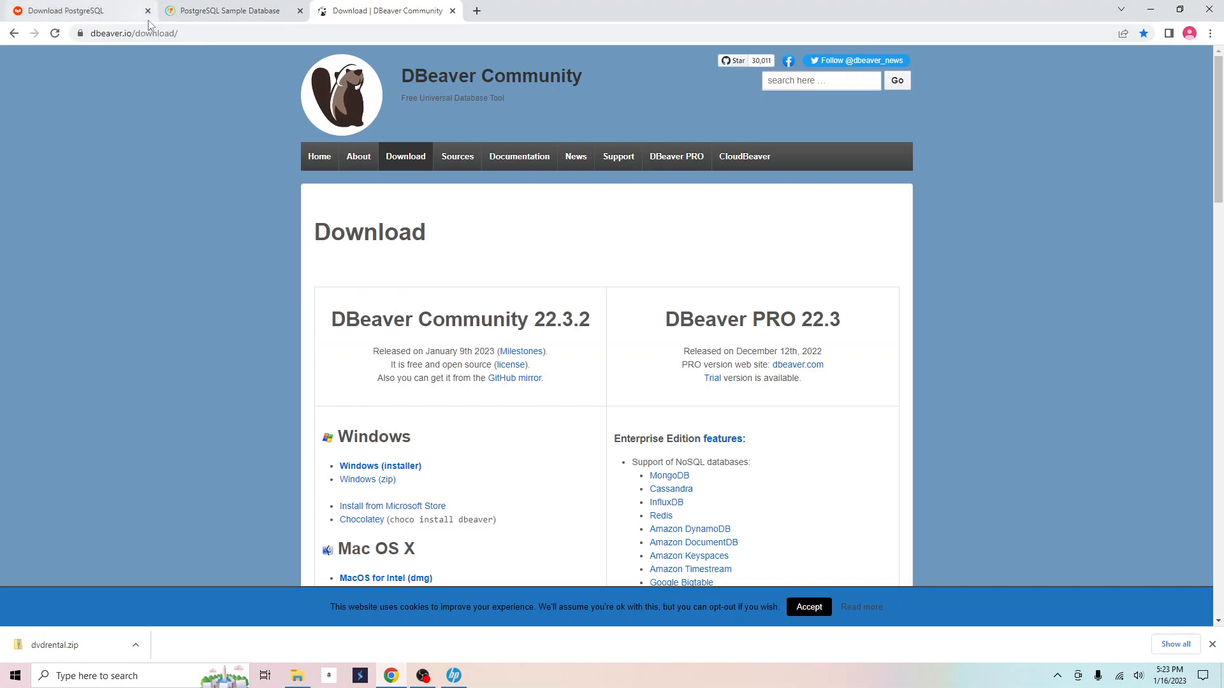
click(224, 13)
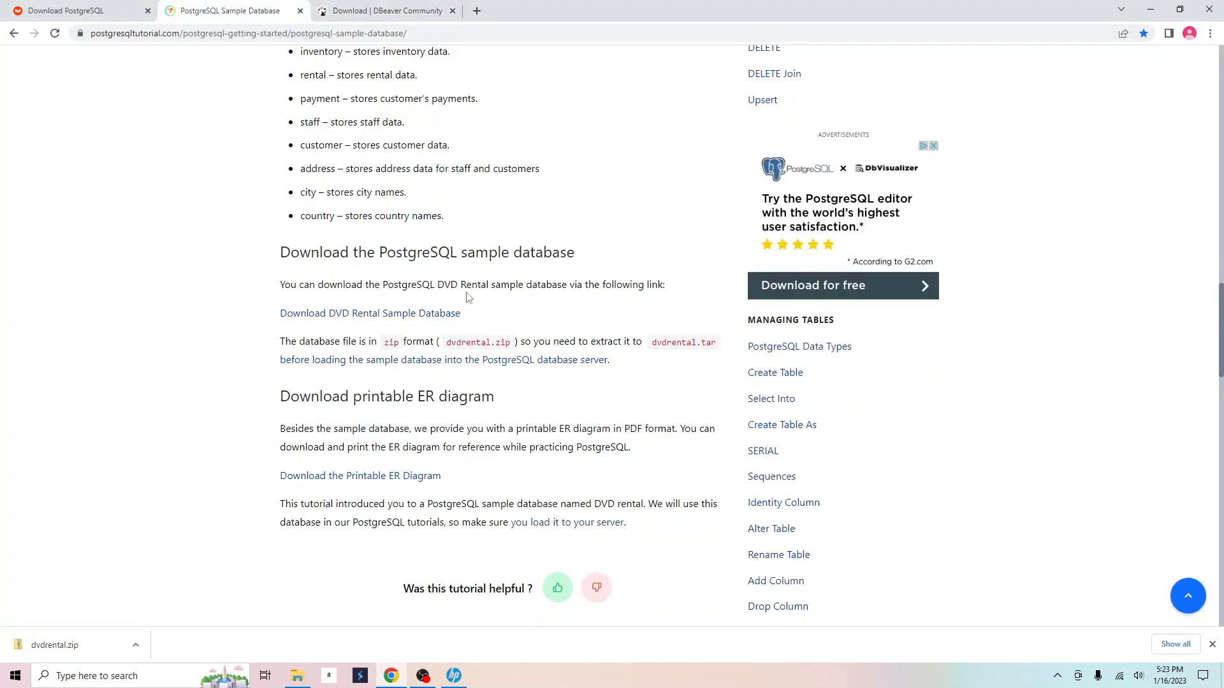
scroll(467, 296, up, 10)
scroll(467, 297, up, 8)
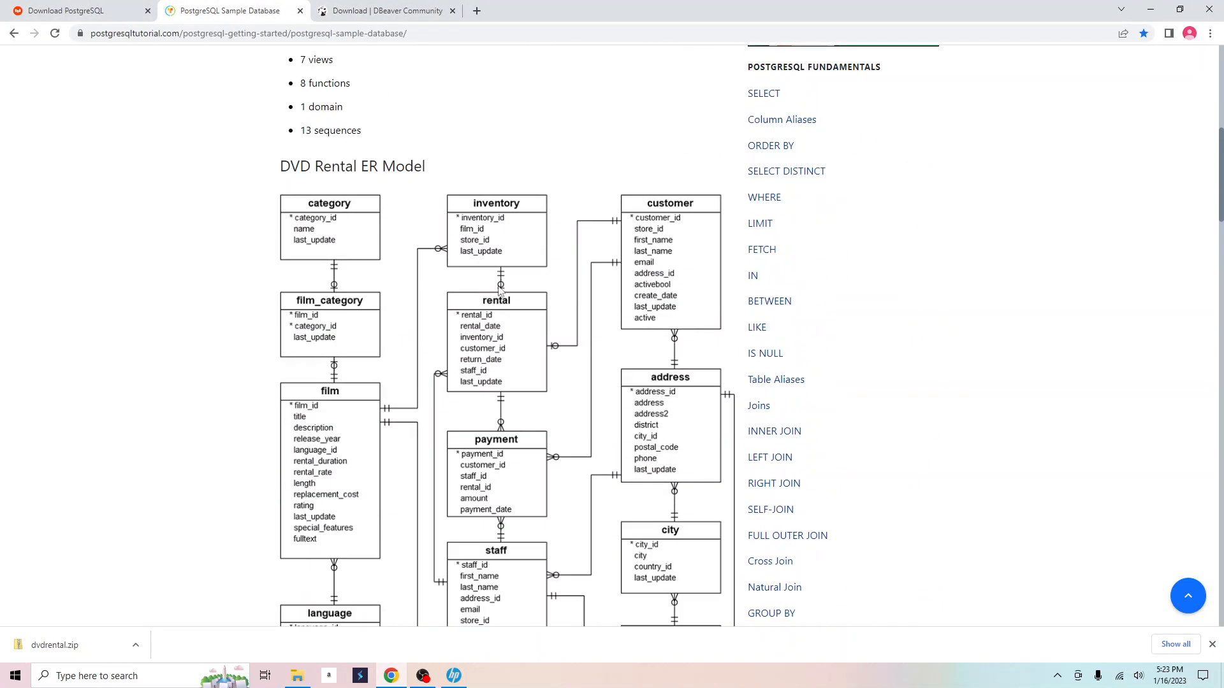
scroll(478, 303, up, 5)
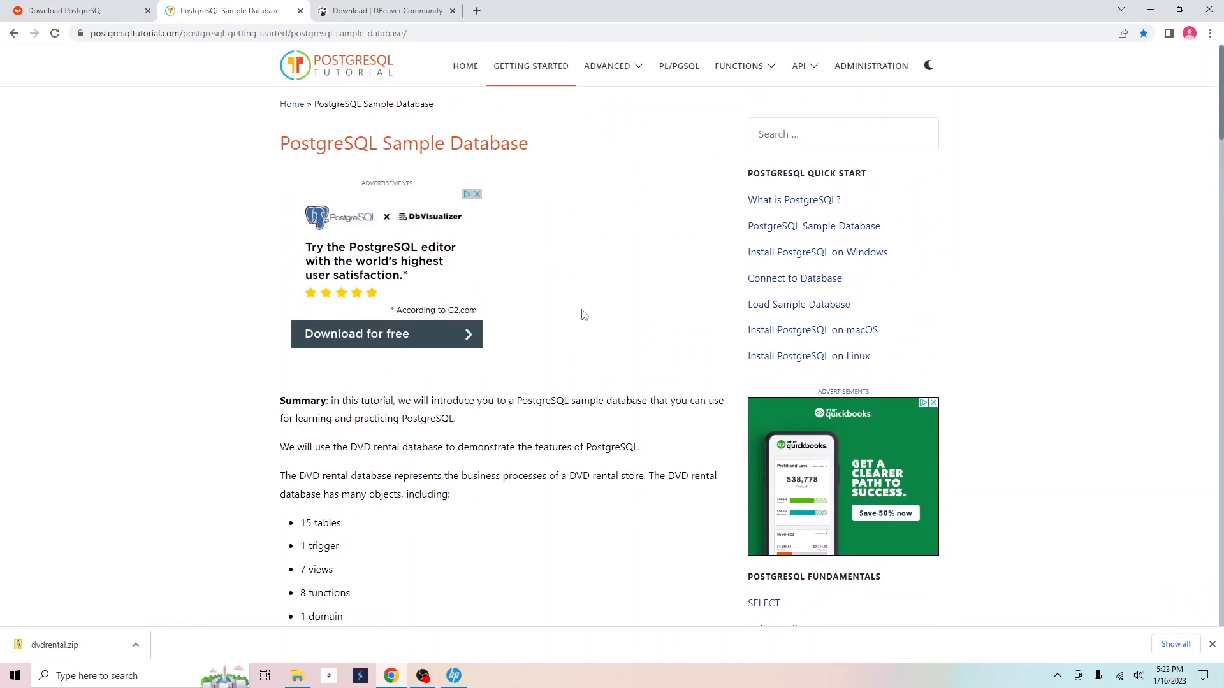
click(785, 311)
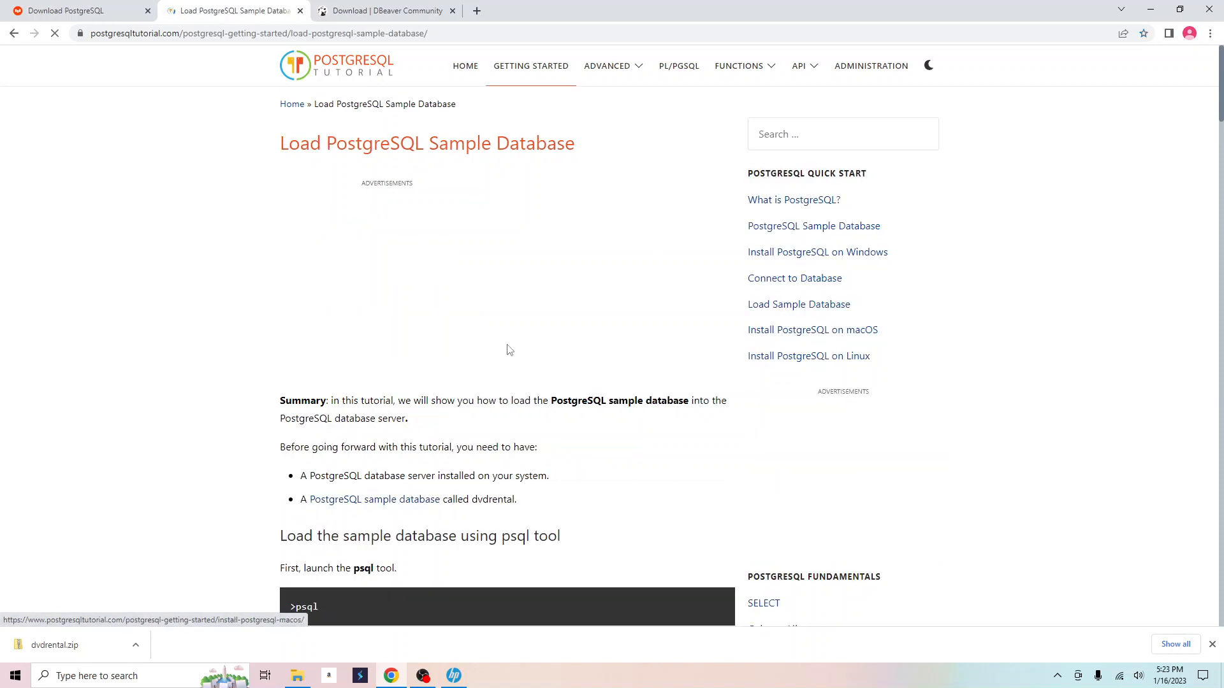
scroll(513, 482, down, 3)
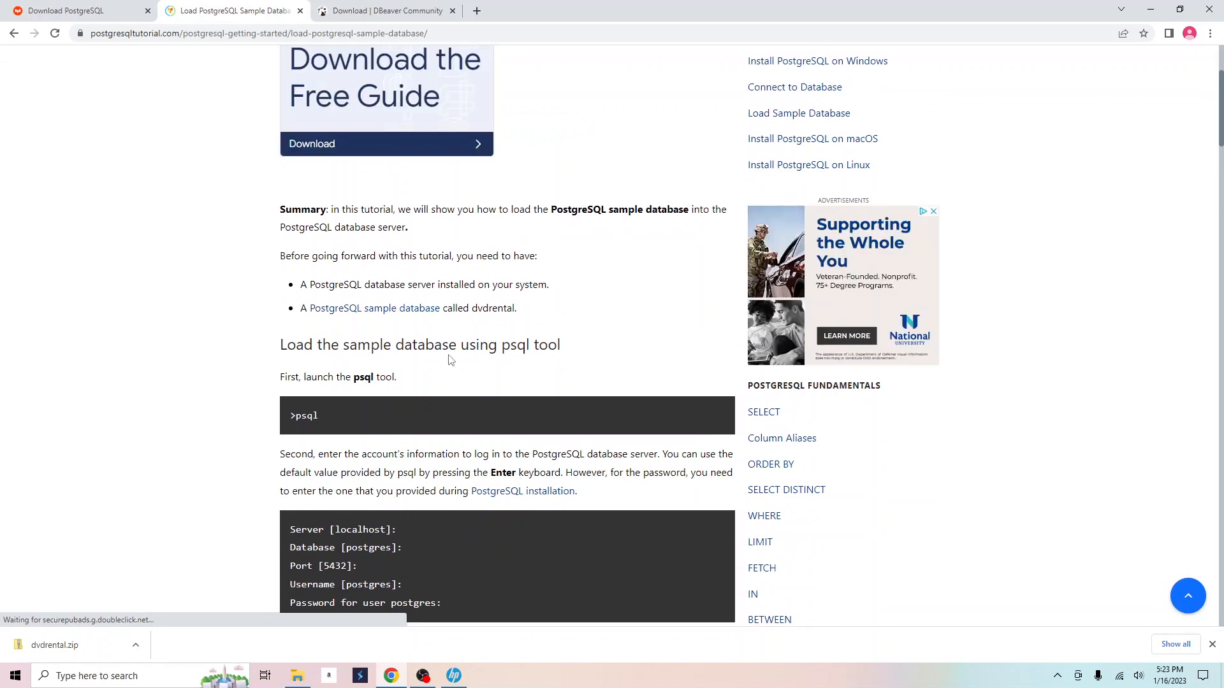
scroll(450, 360, down, 2)
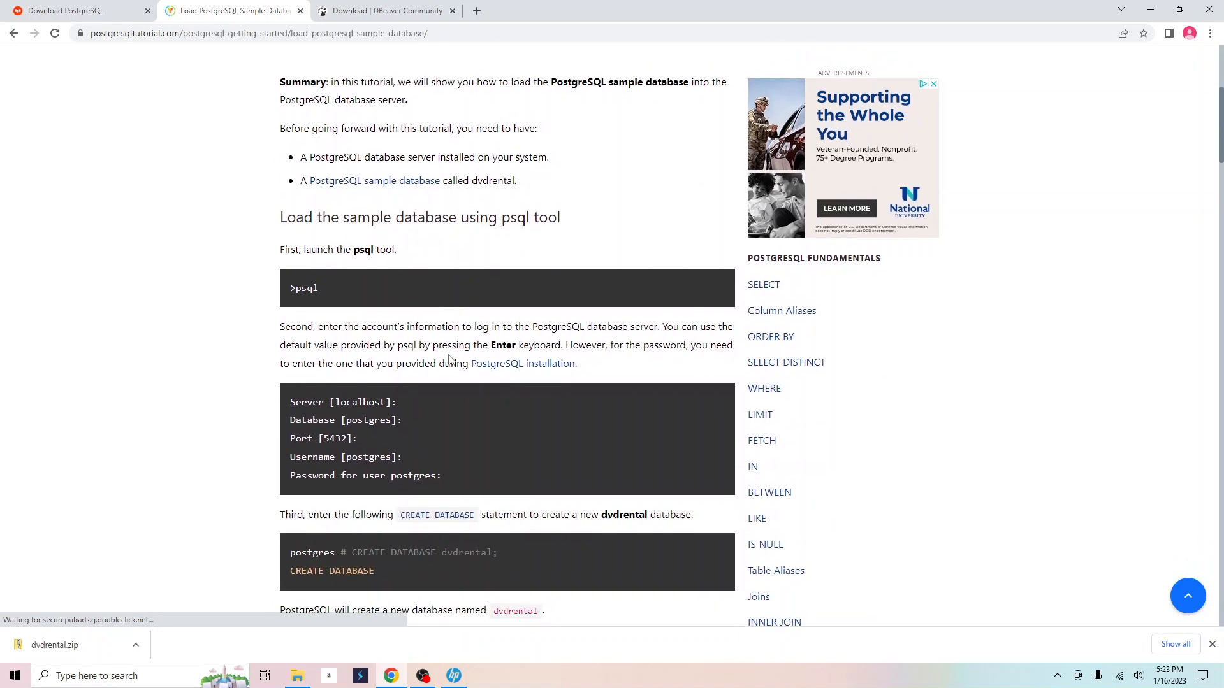
click(169, 680)
Start SQL Shell (psql) and log in as postgres with the default connection settings.
text(psql)
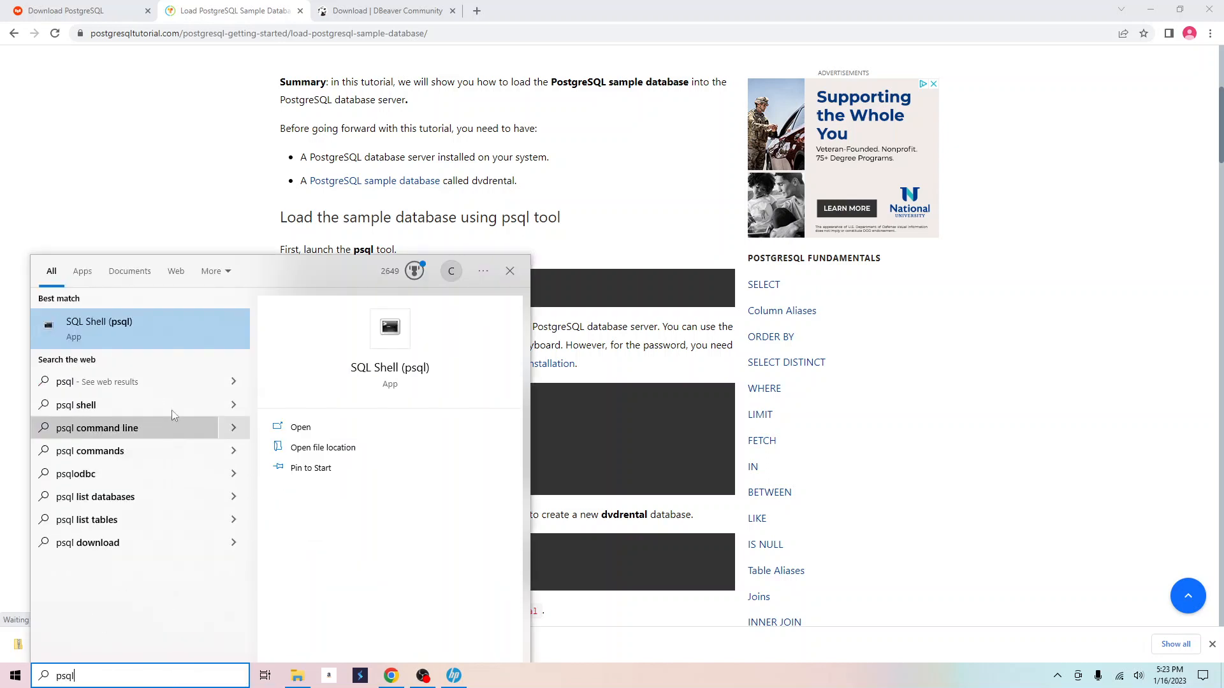
click(190, 323)
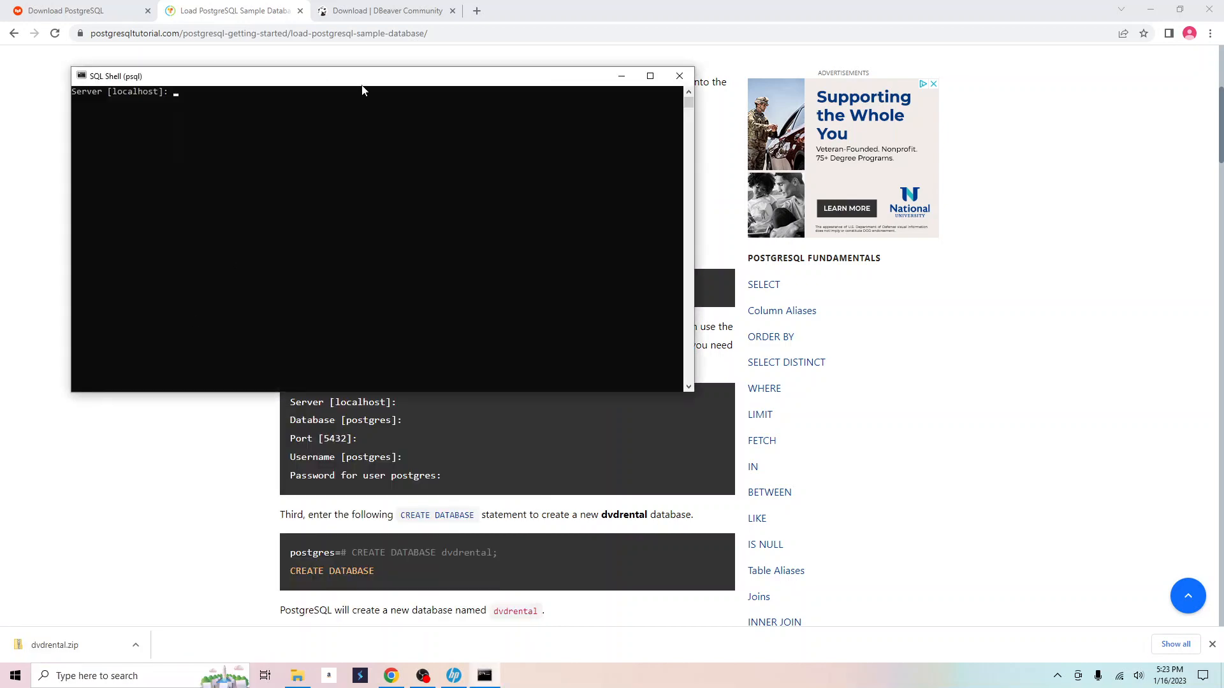
drag(362, 86, 759, 386)
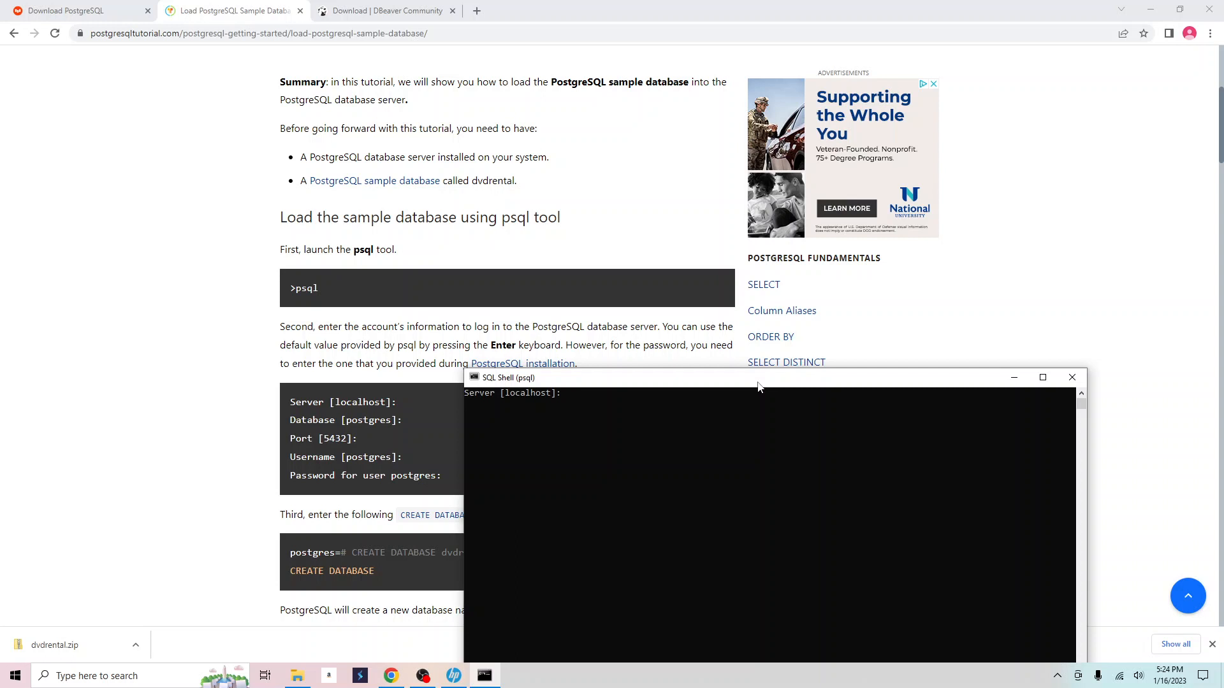
key(Return)
key(Return)
key(Return)
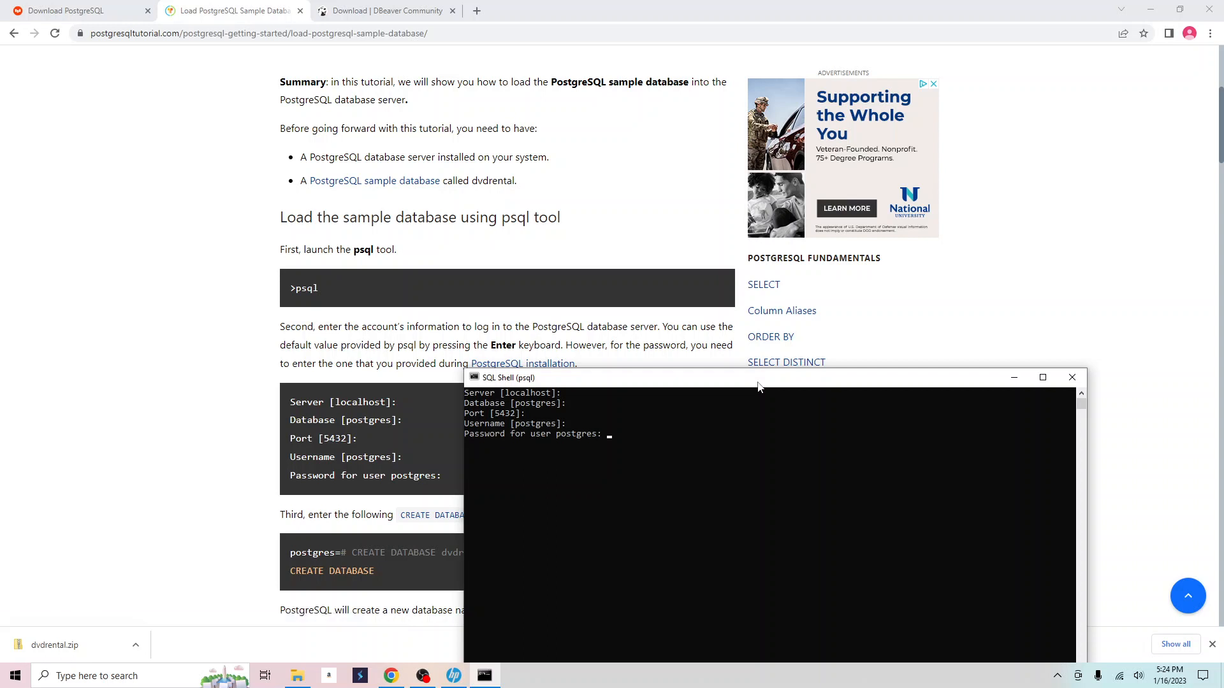
key(Return)
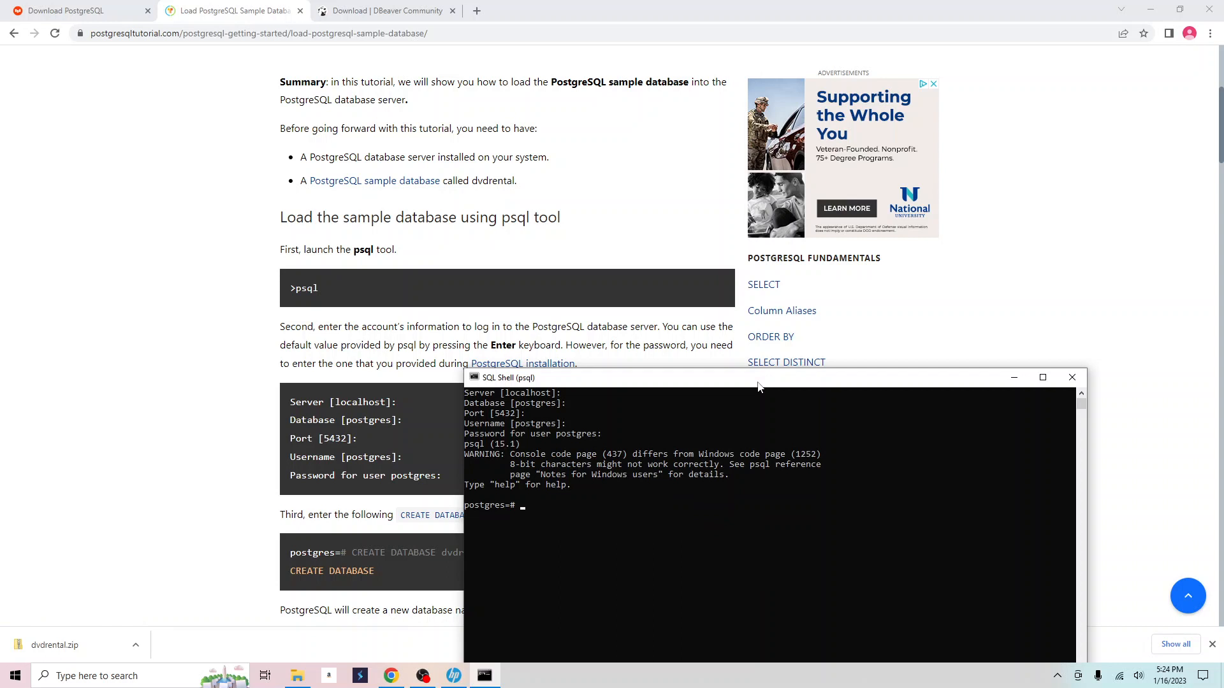
Run CREATE DATABASE dvdrental, then quit psql with exit.
drag(758, 387, 862, 218)
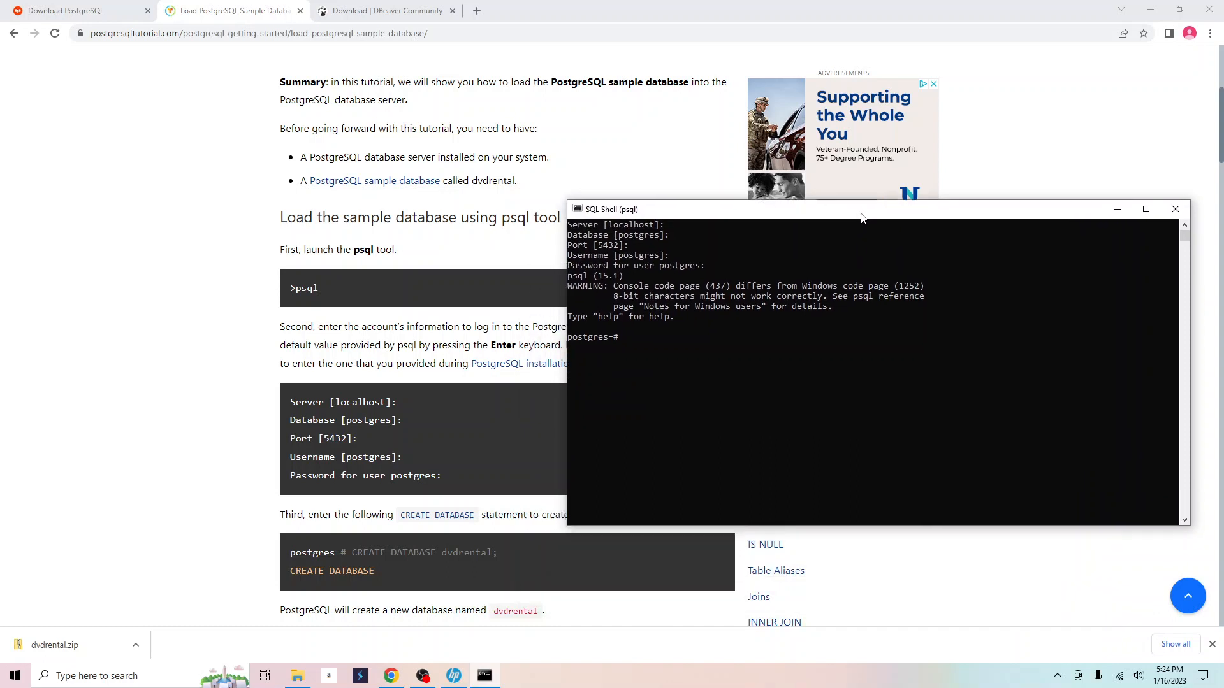
text(CREATE DATABASE dvdrental;)
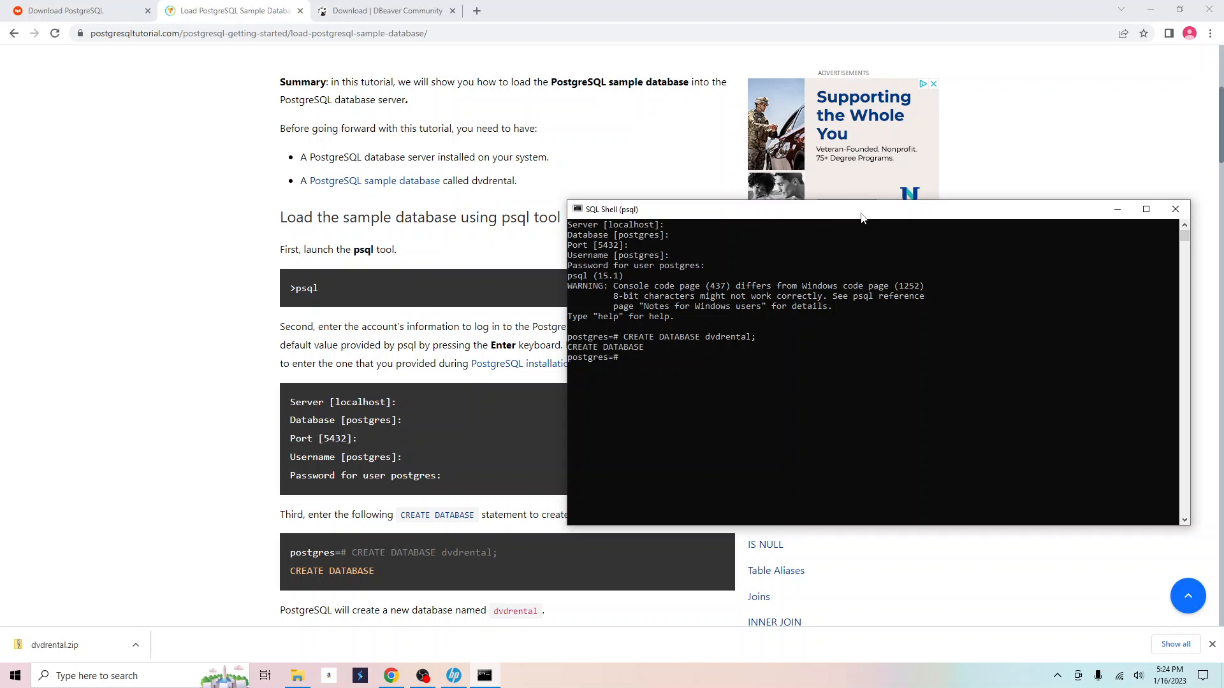
click(411, 419)
scroll(411, 418, down, 6)
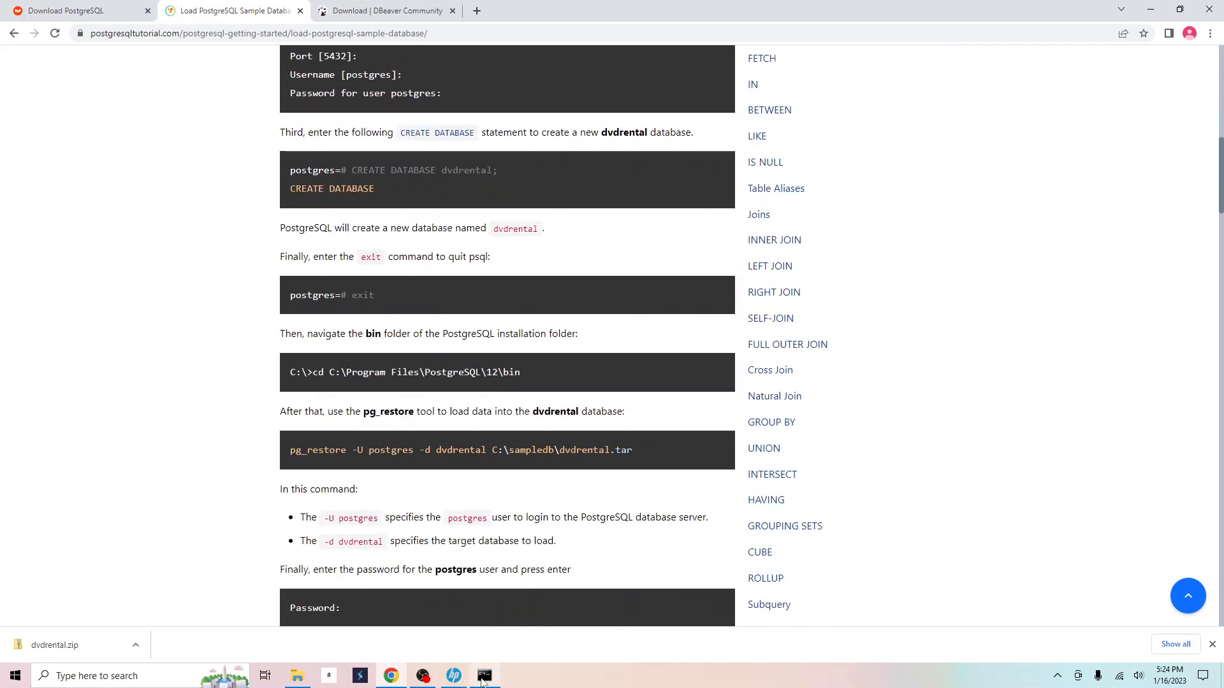
click(485, 676)
text(exit)
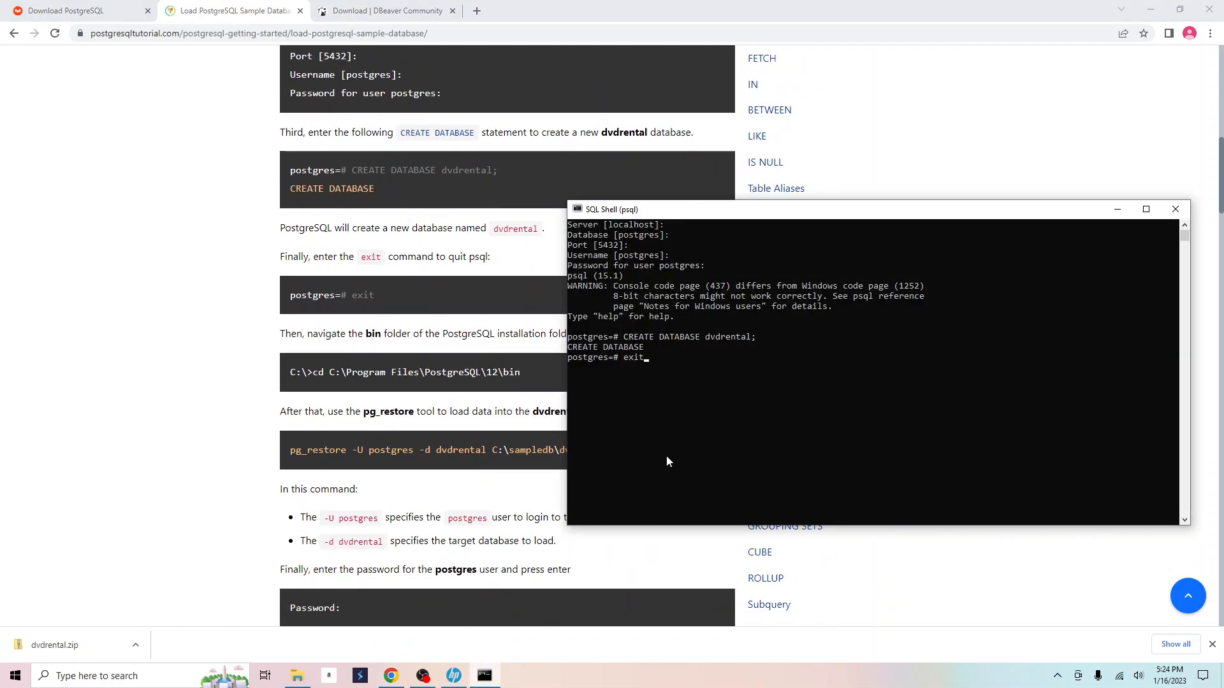
key(Return)
key(Return)
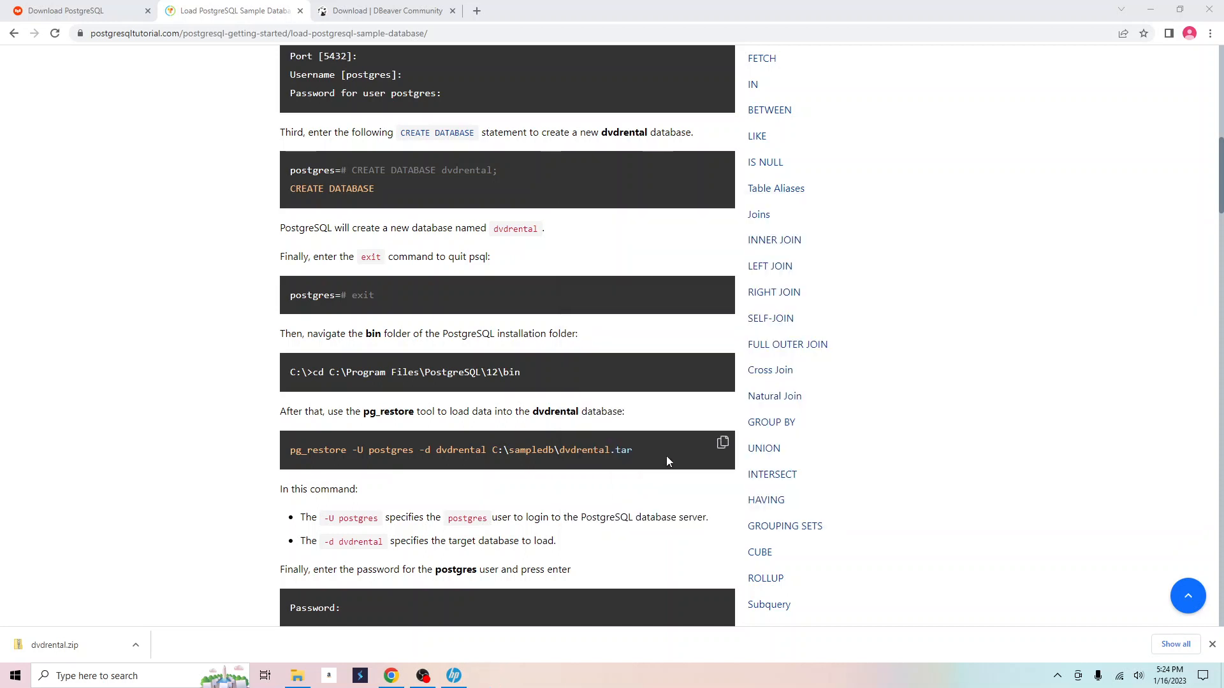
Open Command Prompt and change to the root of the C drive.
click(129, 679)
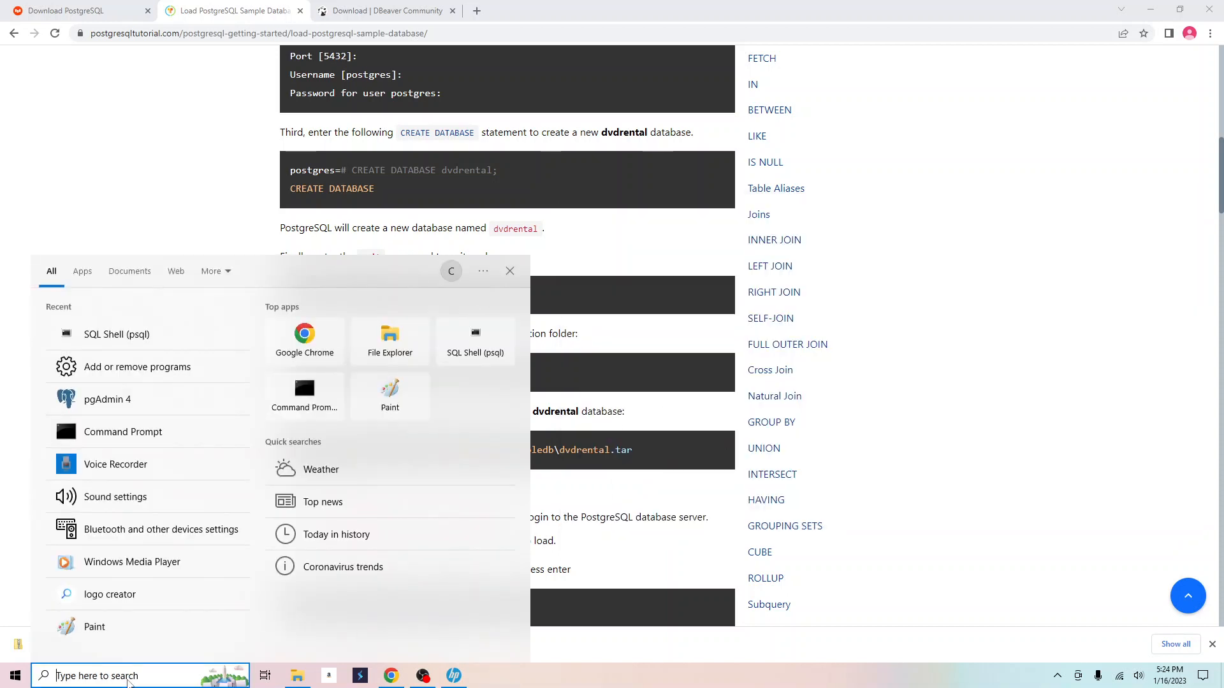
text(cmd)
key(Return)
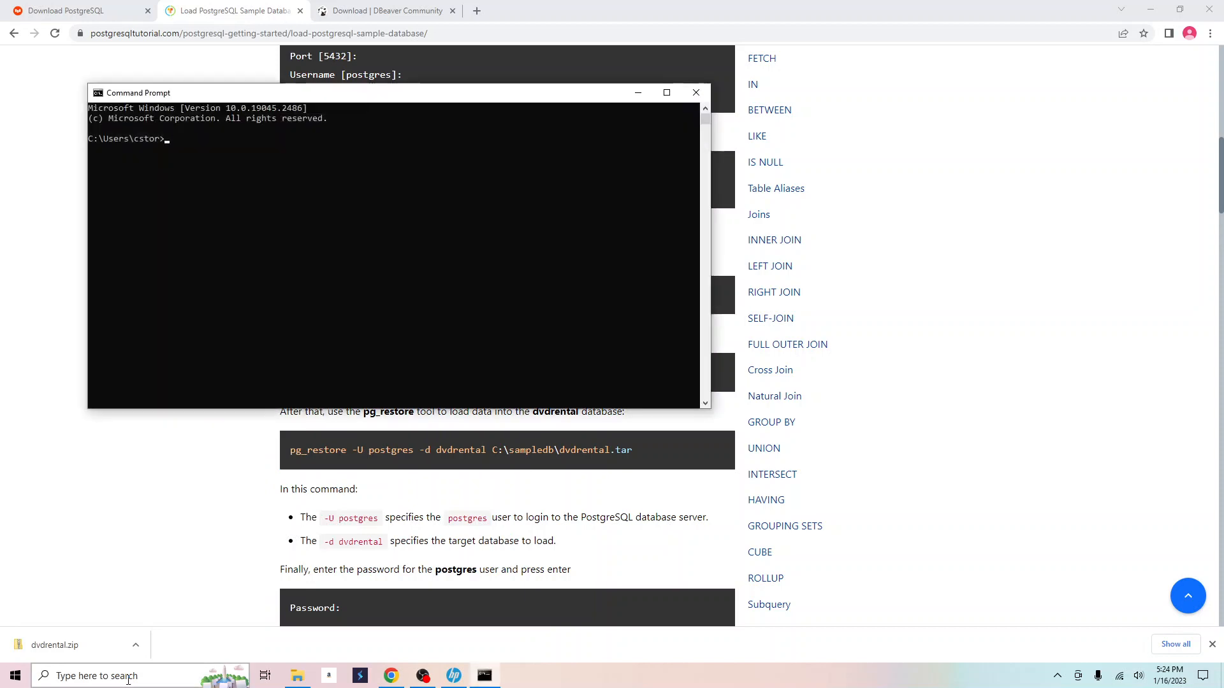
drag(334, 97, 820, 304)
text(cd\)
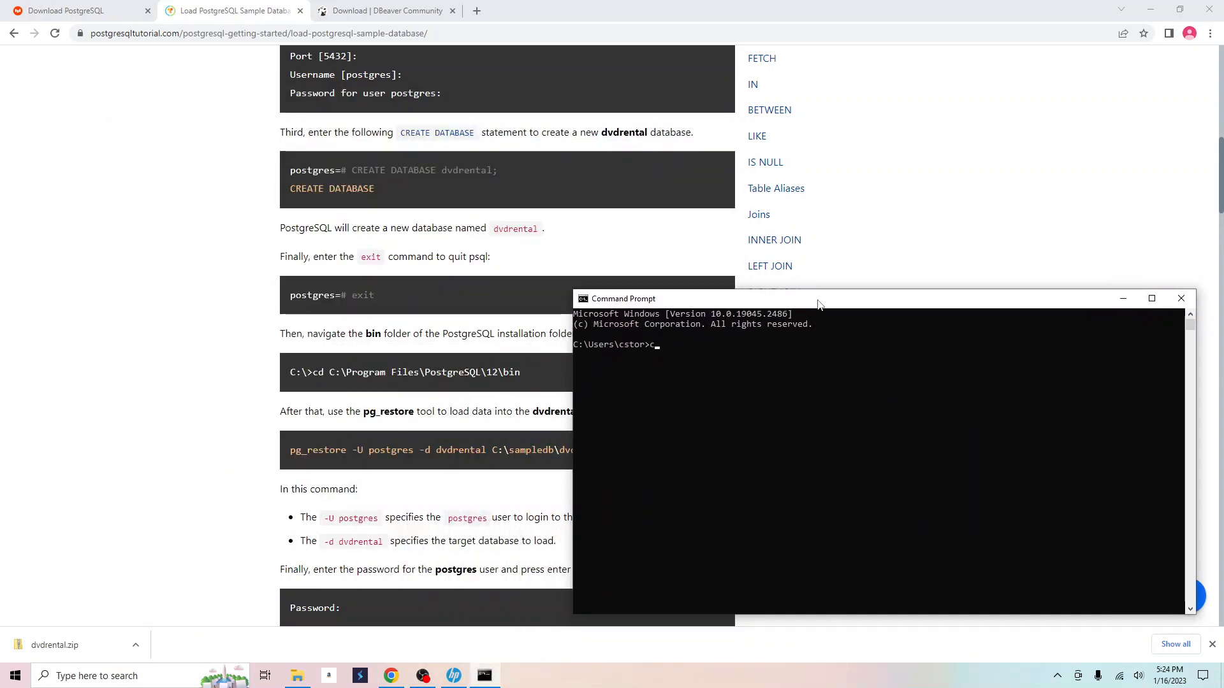
key(Return)
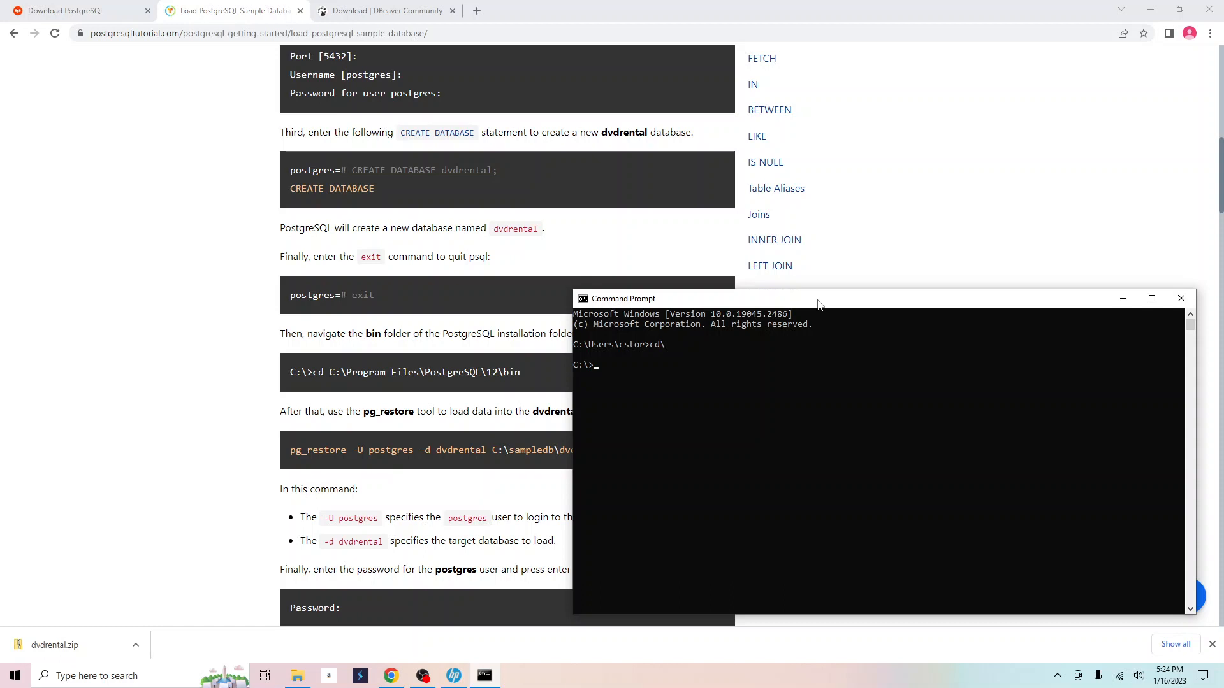
Change into the PostgreSQL 15 bin folder using the path copied from the tutorial.
drag(329, 372, 479, 376)
right_click(470, 380)
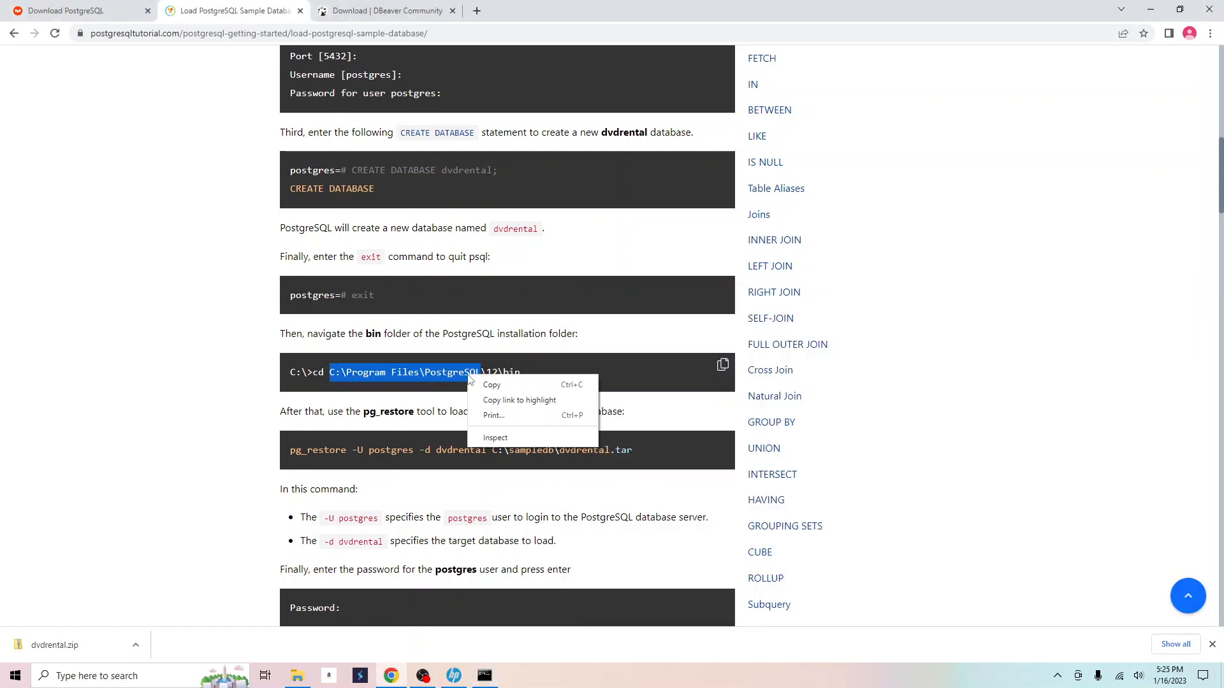
click(480, 385)
click(484, 676)
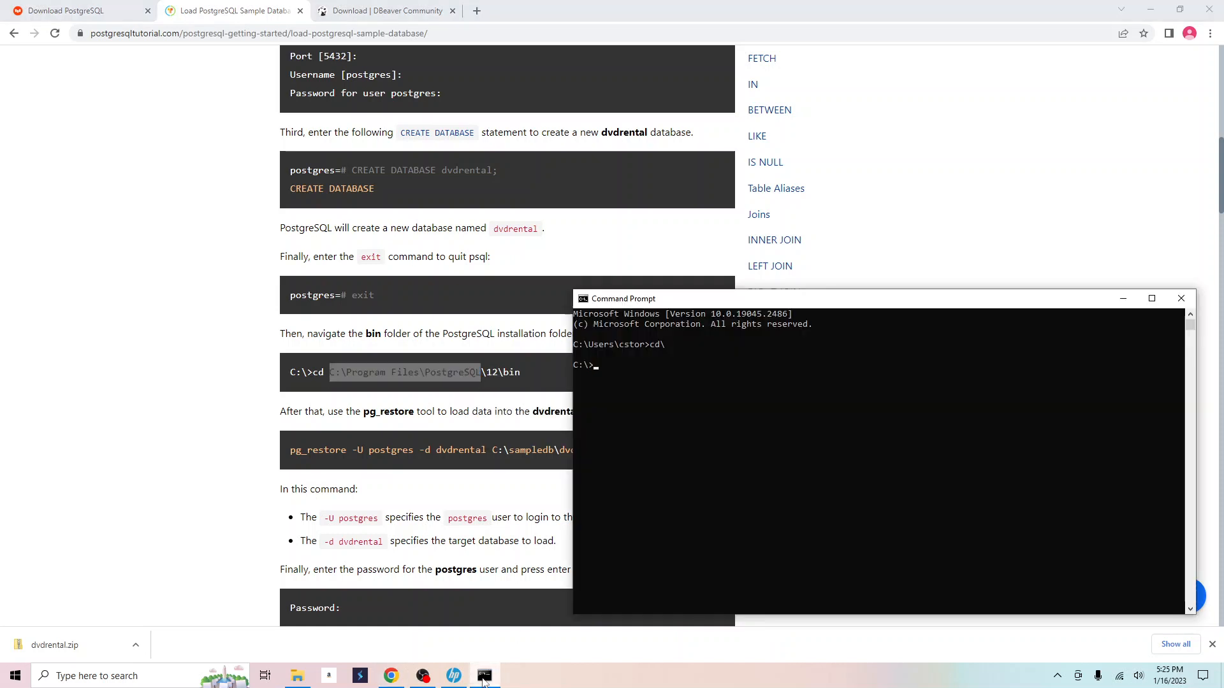
text(cd)
right_click(662, 435)
text(\a5)
key(BackSpace)
key(BackSpace)
text(15)
text(\)
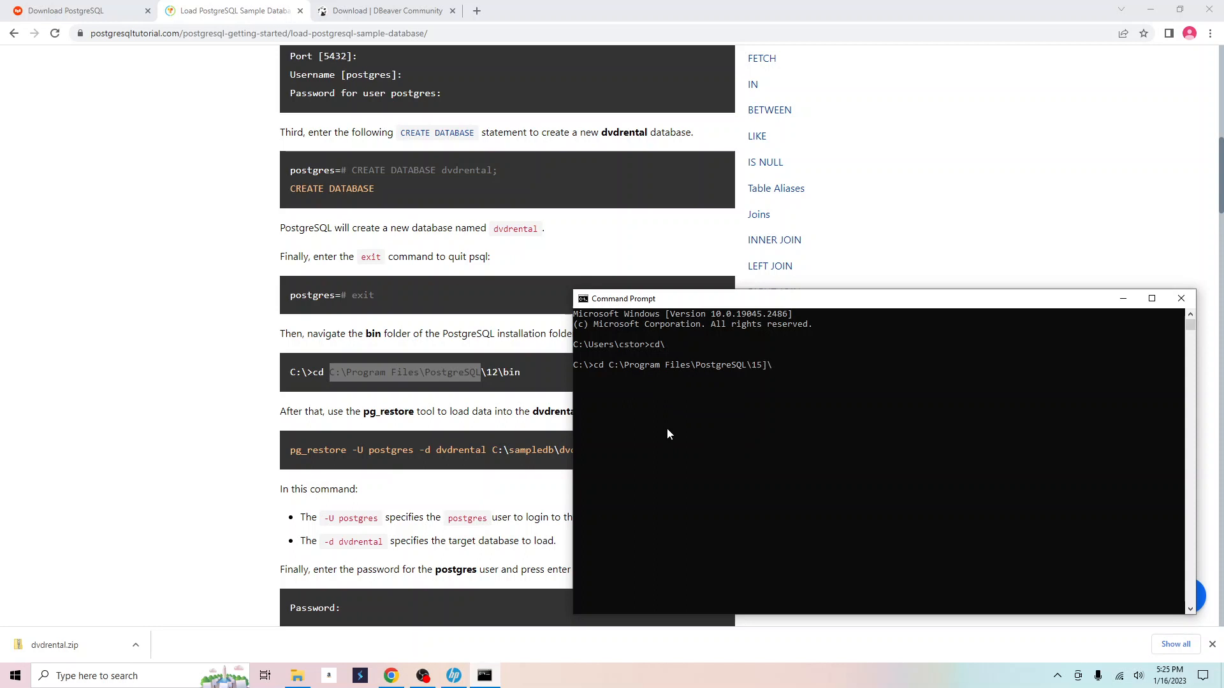
text(bin)
key(Return)
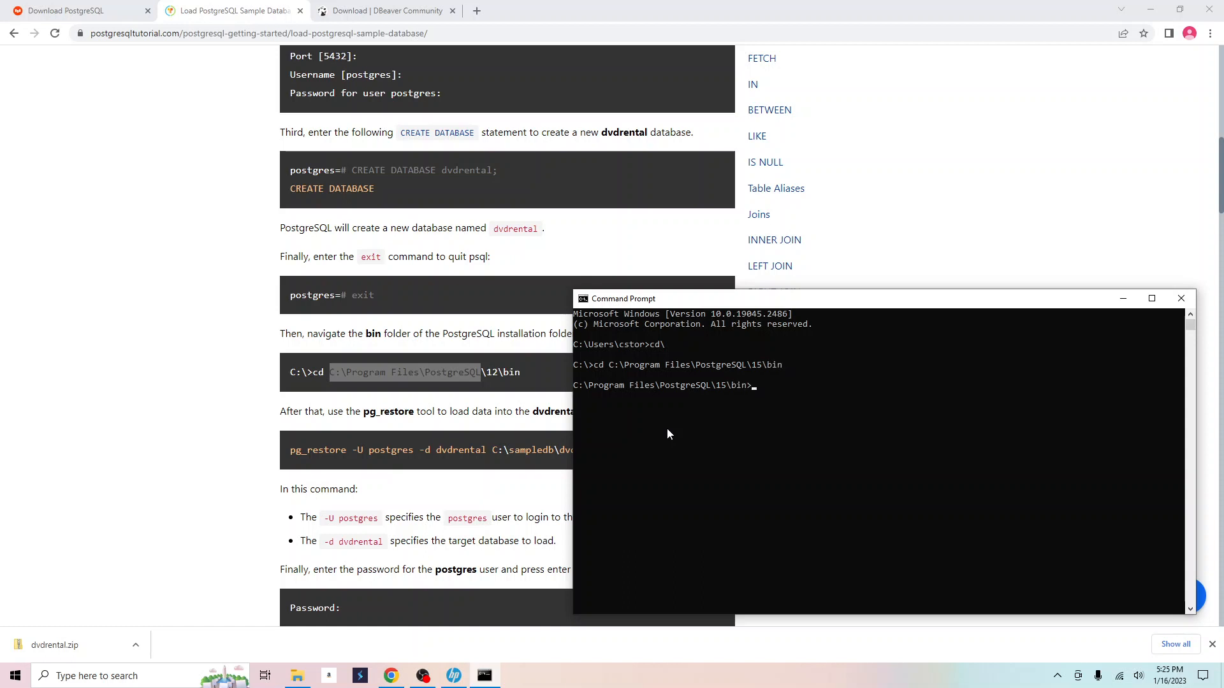
Copy the tutorial's pg_restore command and paste it at the Command Prompt.
click(291, 456)
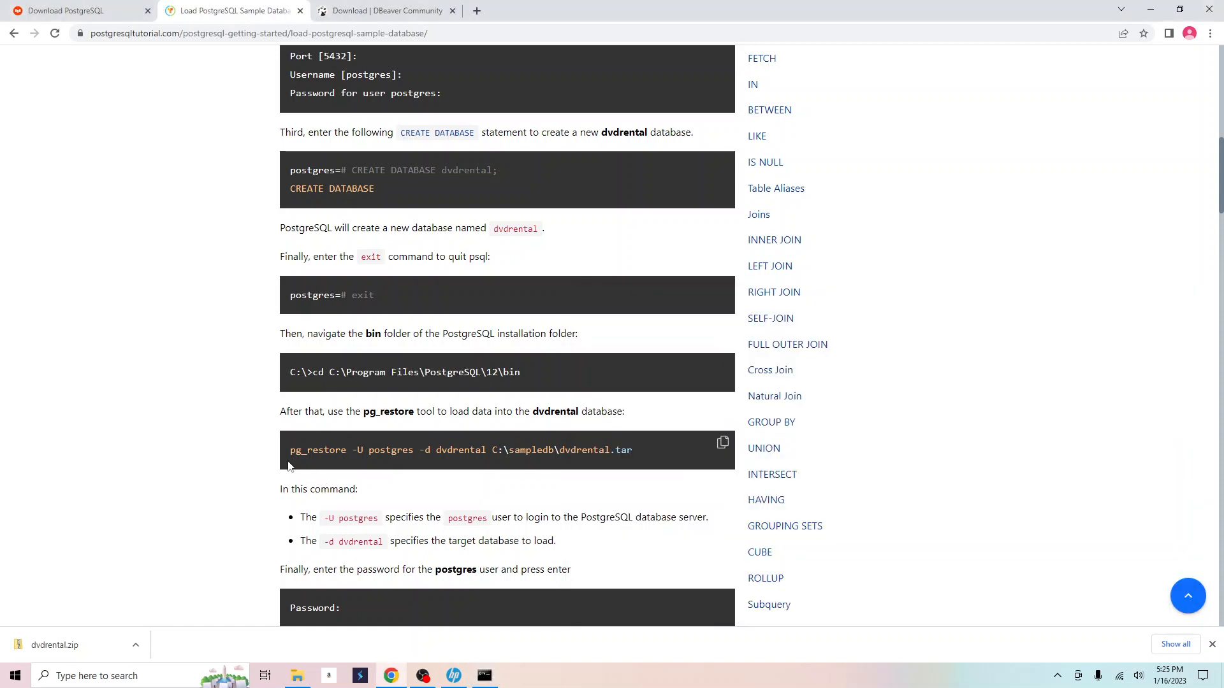
drag(291, 456, 637, 463)
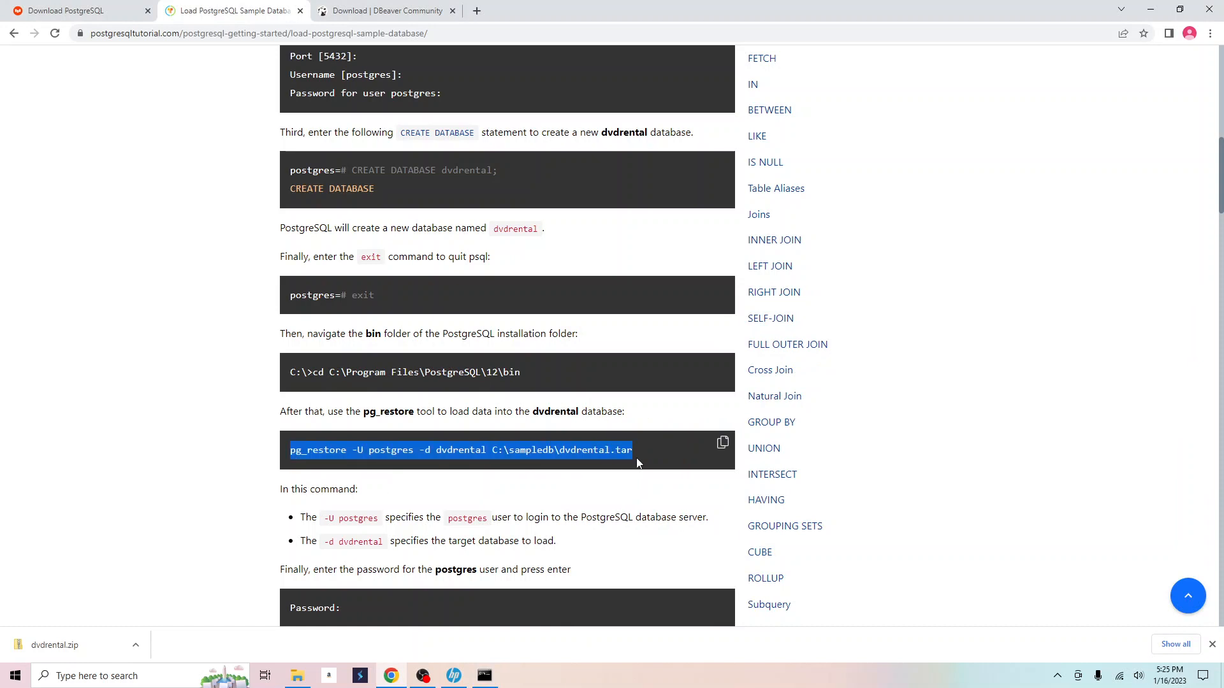
right_click(606, 445)
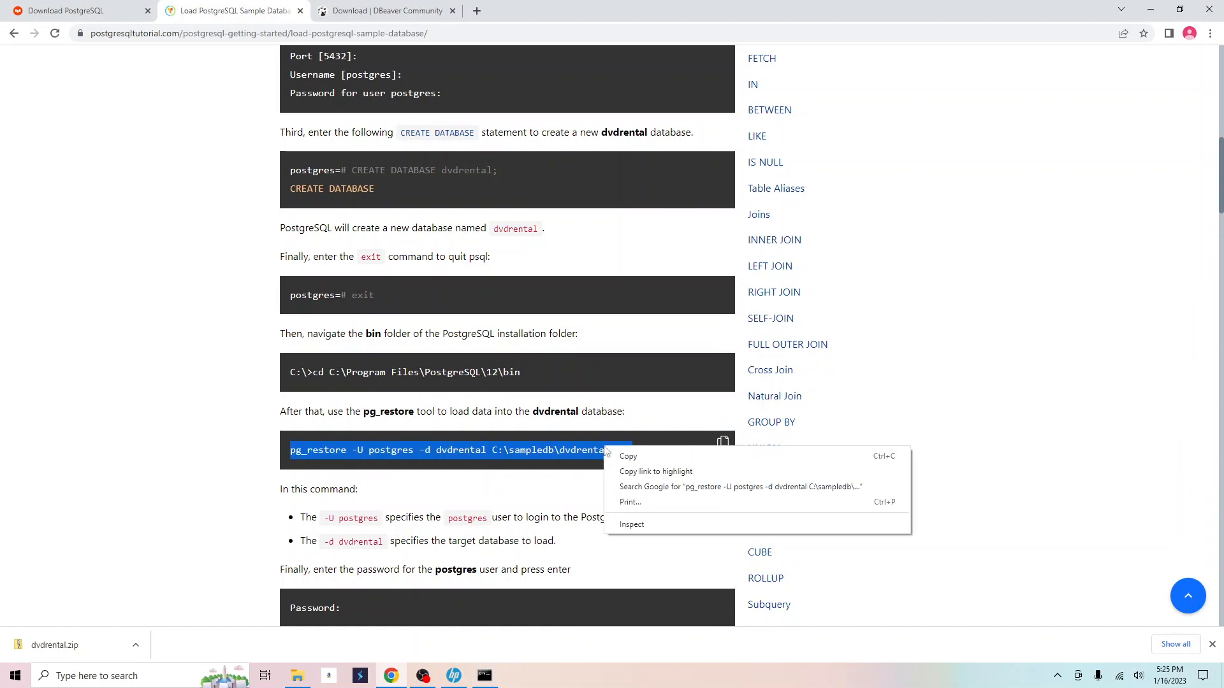
click(628, 454)
click(485, 676)
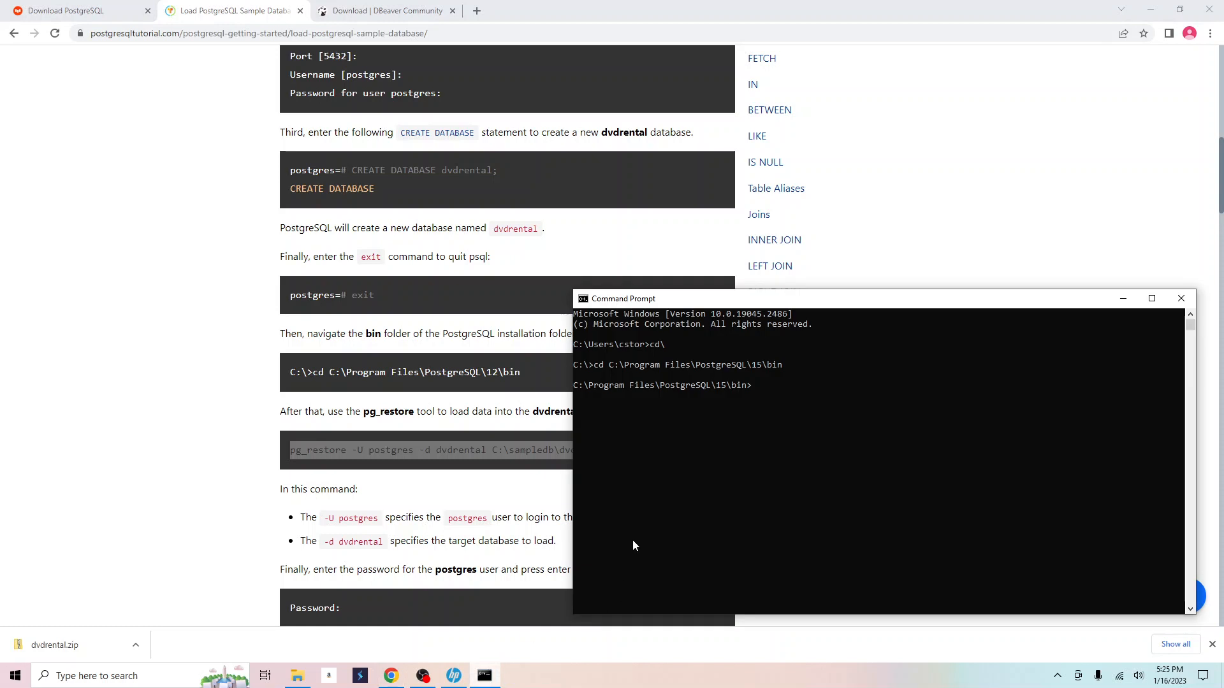
click(677, 489)
right_click(782, 390)
click(768, 387)
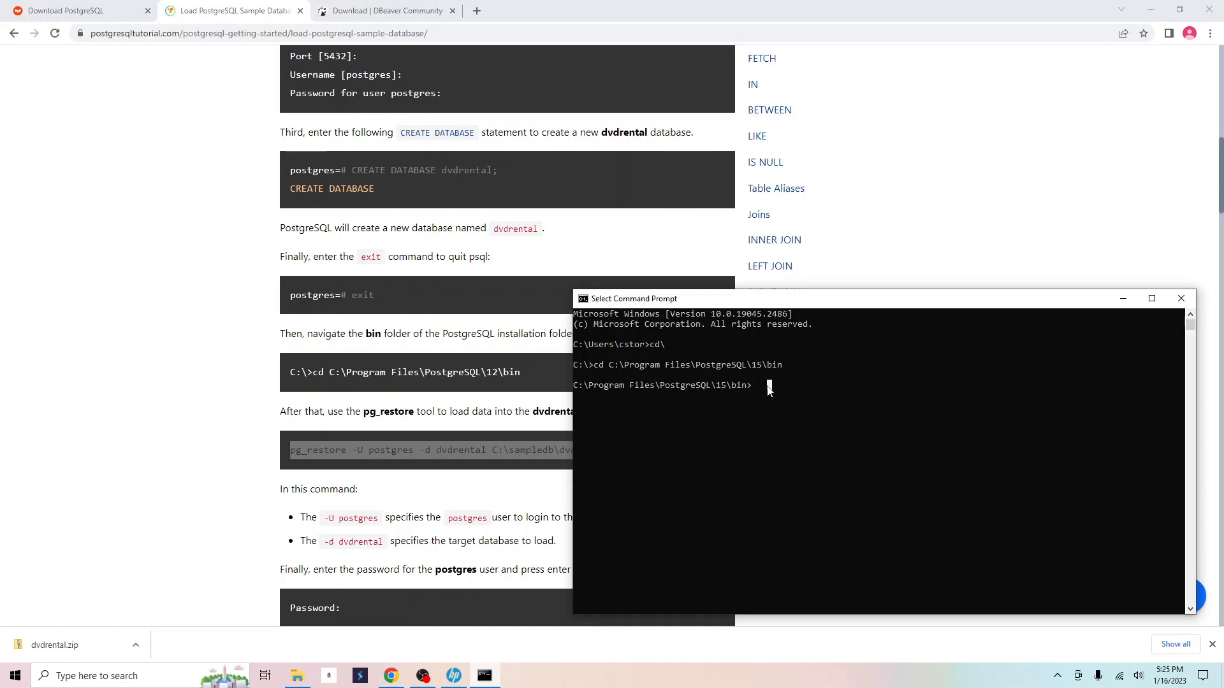
right_click(753, 385)
right_click(337, 449)
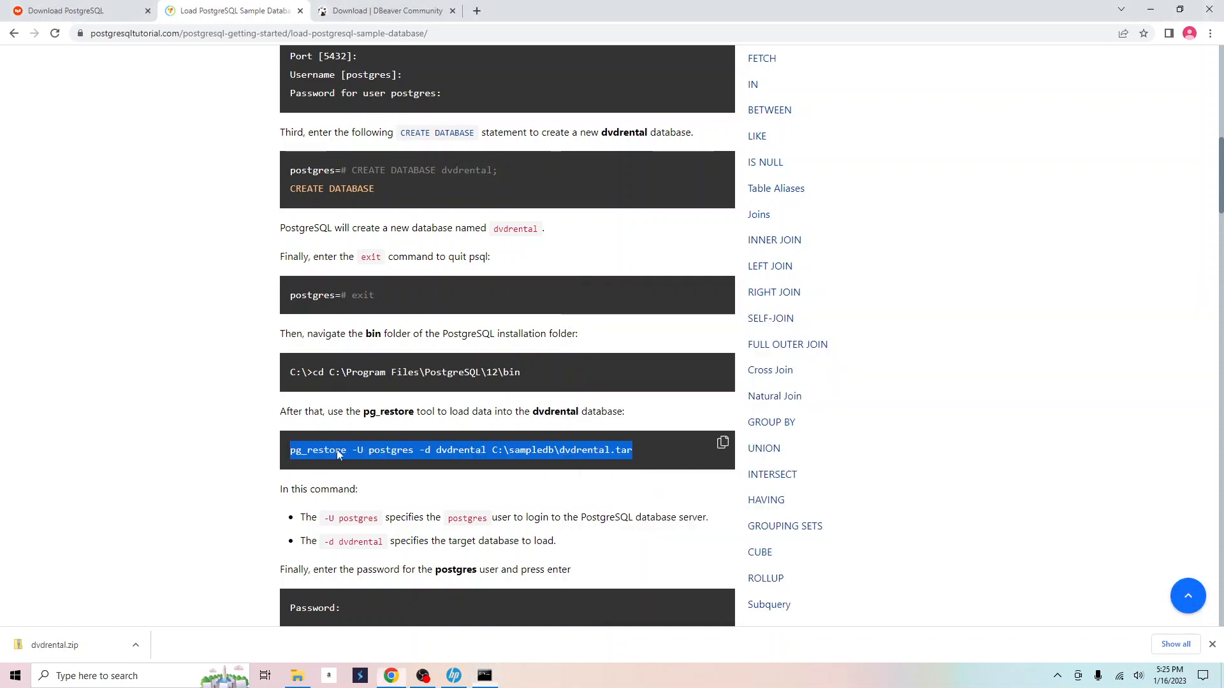
click(360, 460)
click(484, 675)
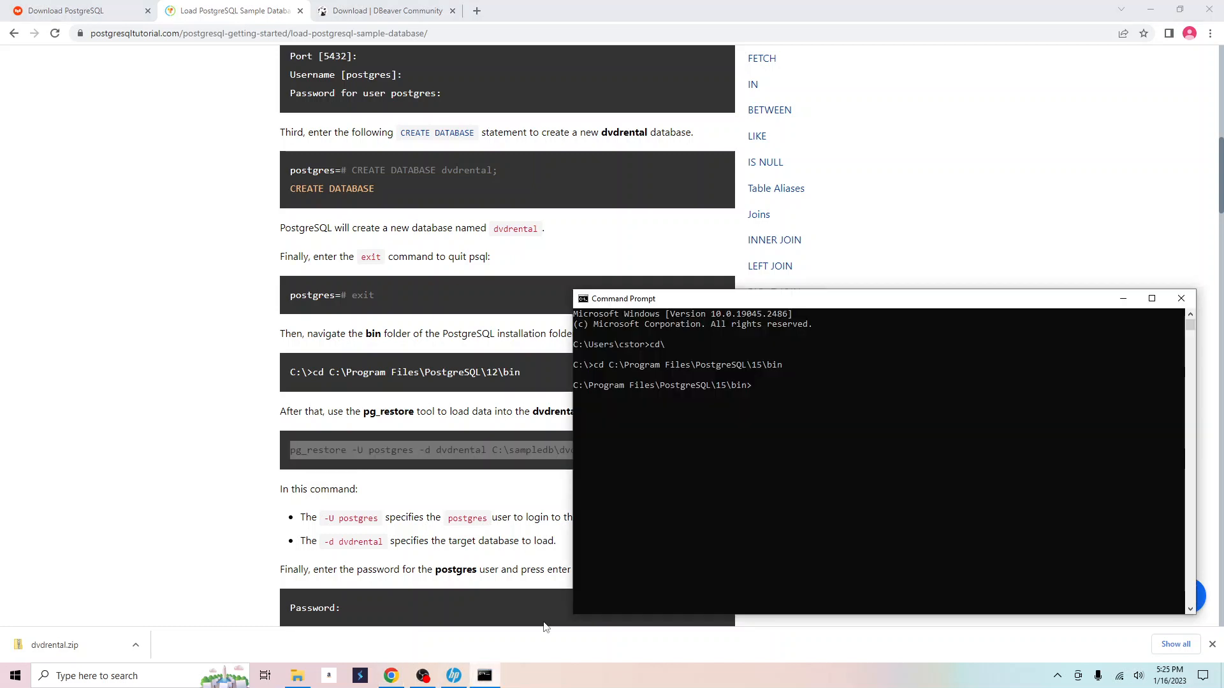
right_click(751, 407)
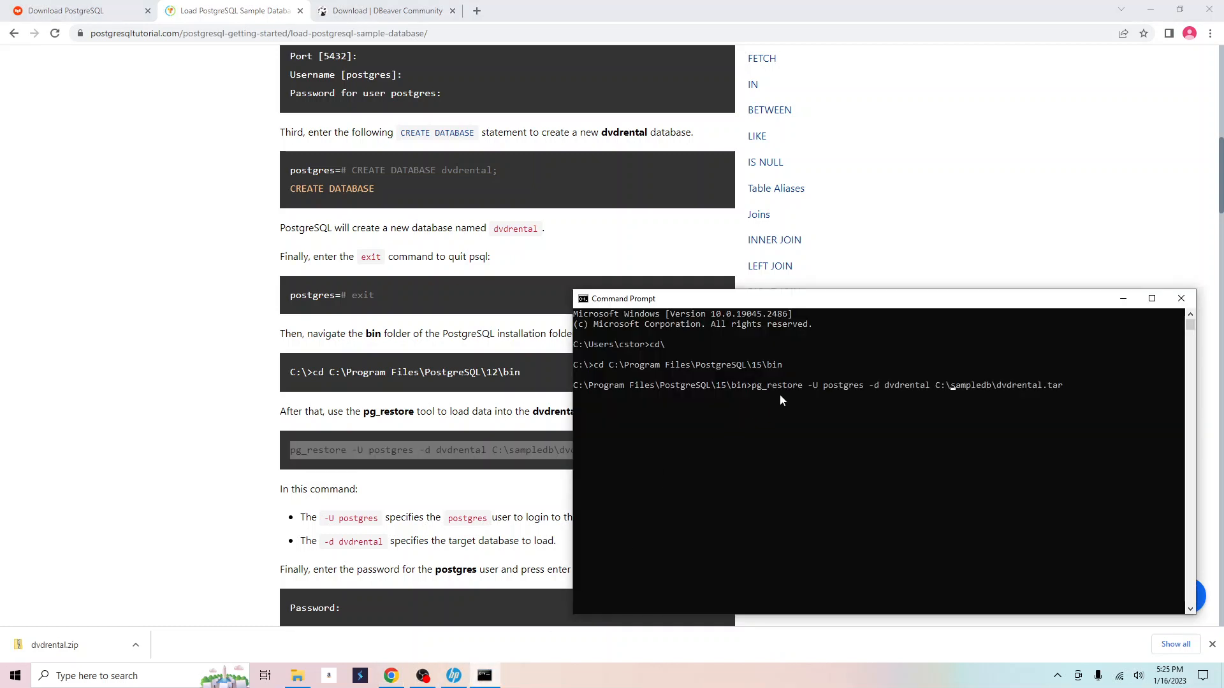
Point the restore path to C:\sql_guru\dvdrental.tar, run pg_restore, and close the console.
key(Delete)
key(Delete)
key(Delete)
key(Delete)
key(Delete)
key(Delete)
key(Delete)
key(Delete)
key(Delete)
text(sql_guru)
key(Return)
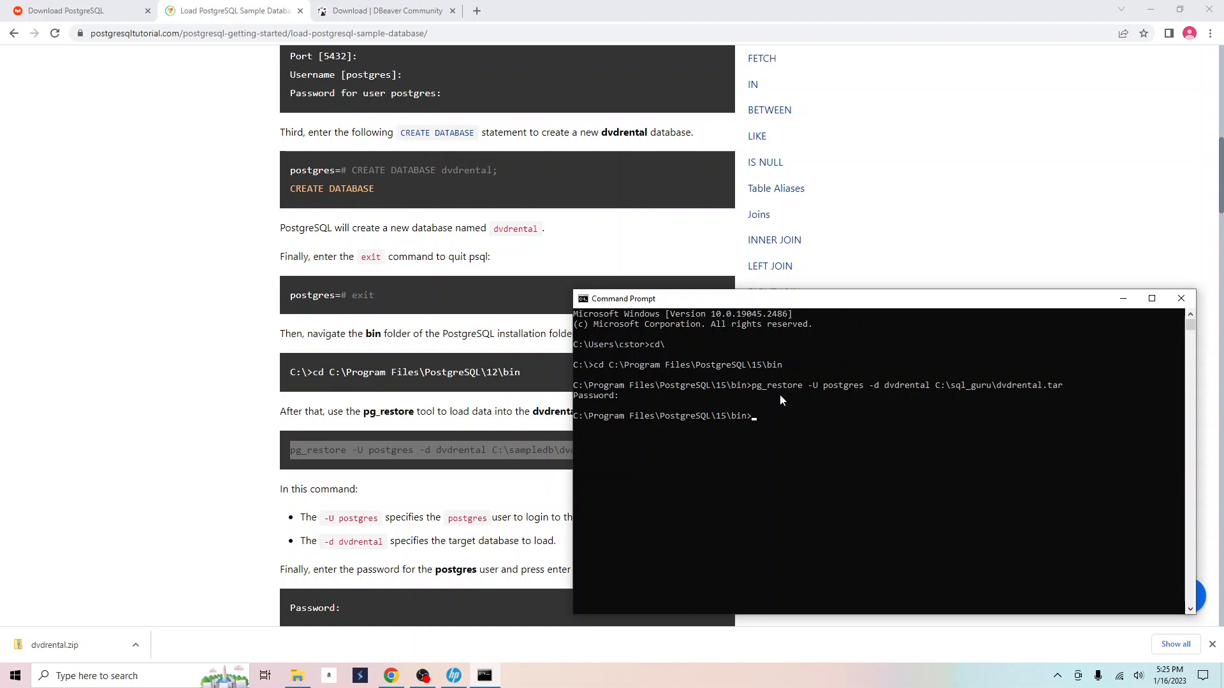
click(1179, 299)
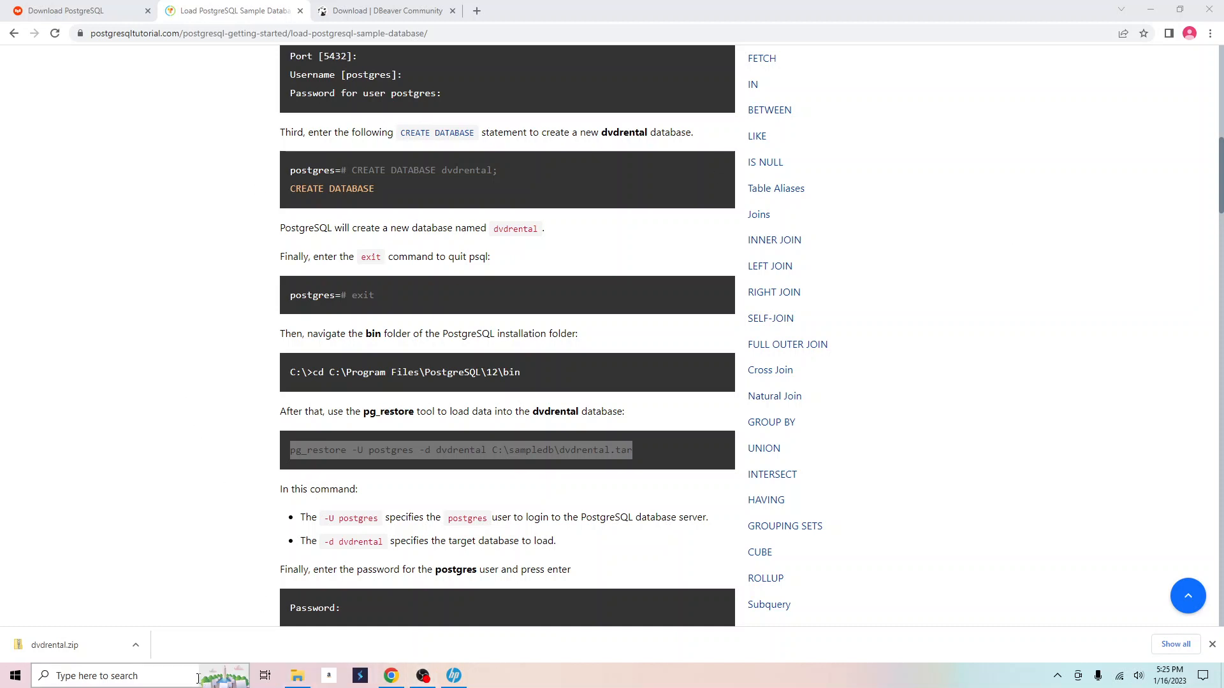
Launch pgAdmin 4 from Start, close the two browser tabs, and unlock it with the master password.
click(95, 676)
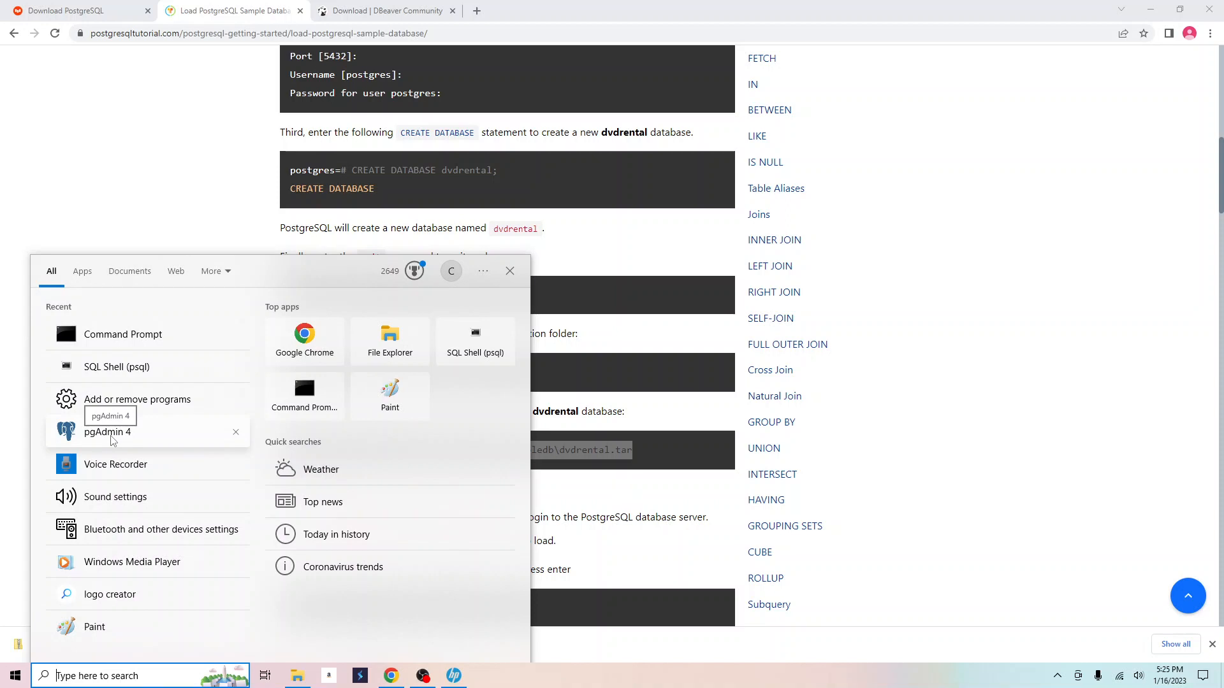
click(107, 432)
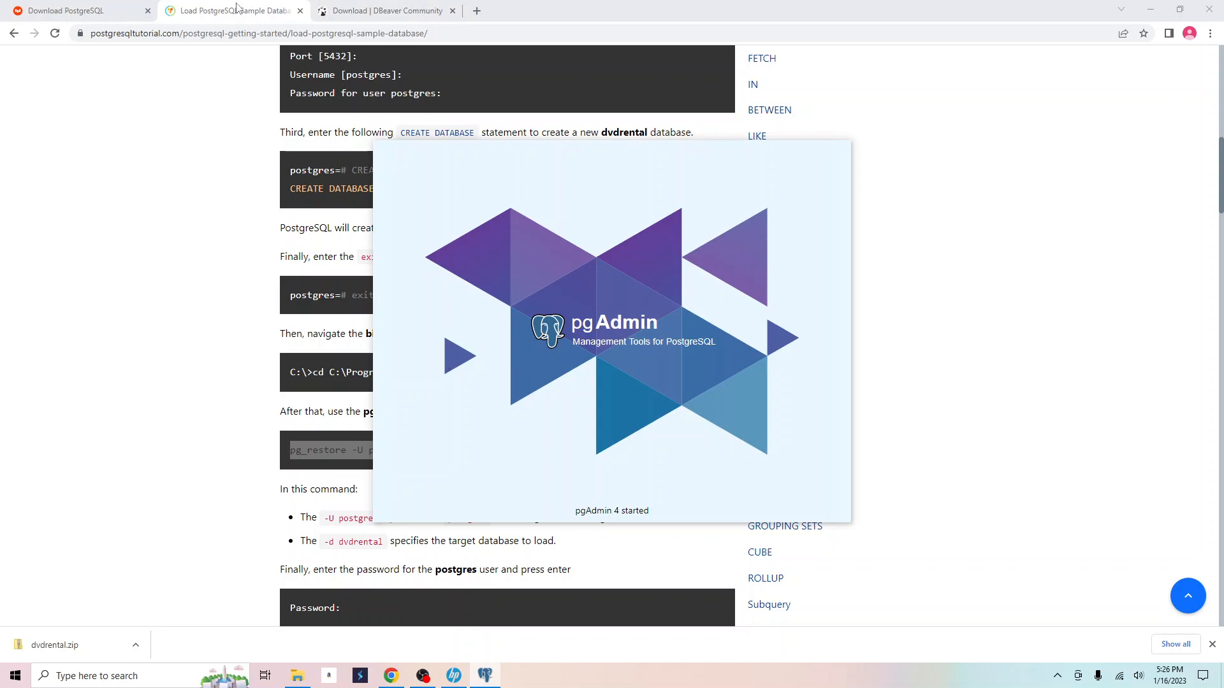
click(304, 11)
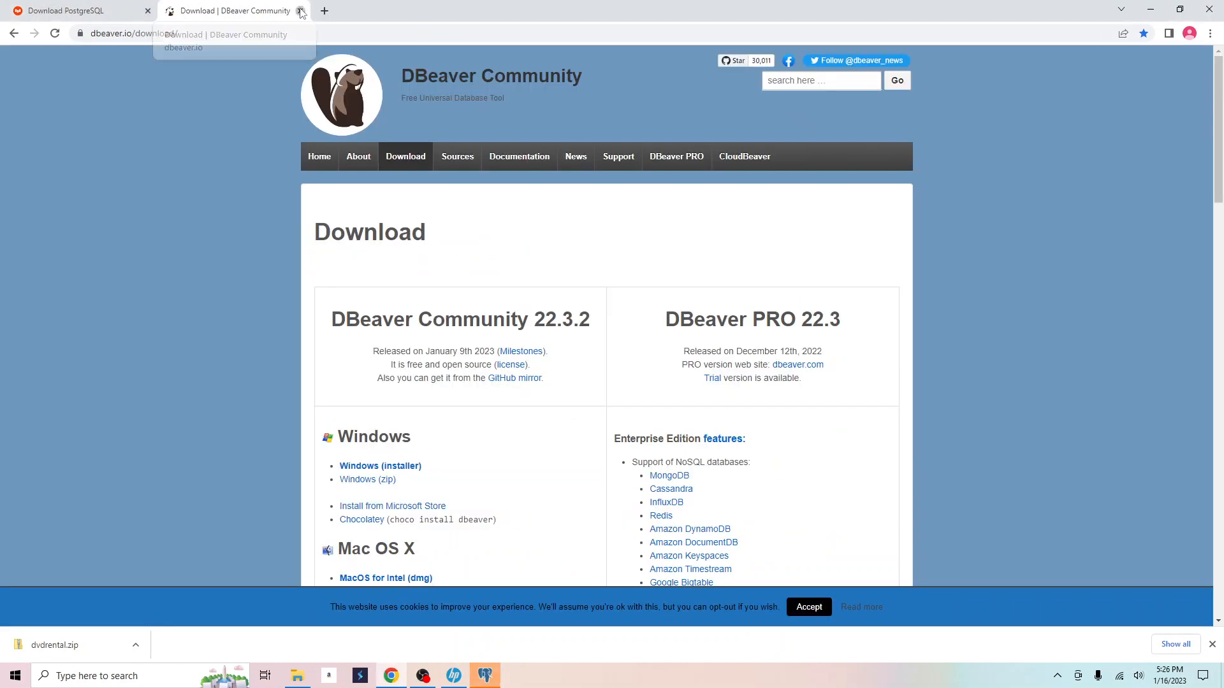
click(301, 11)
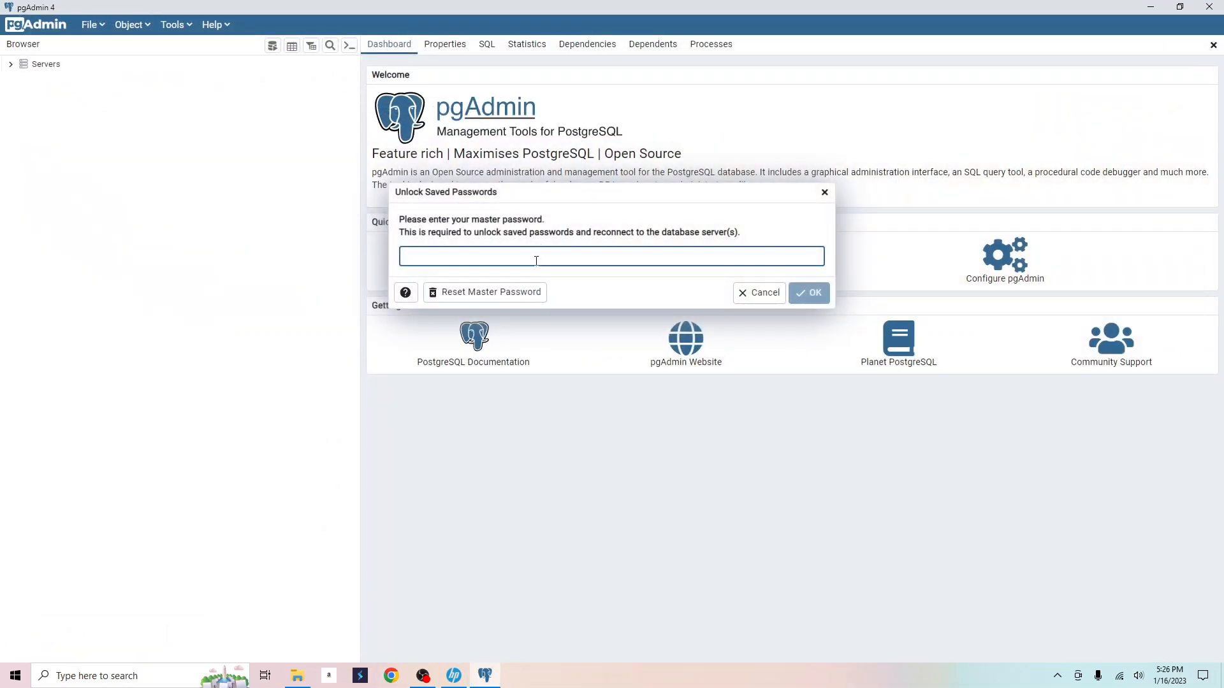
text(••)
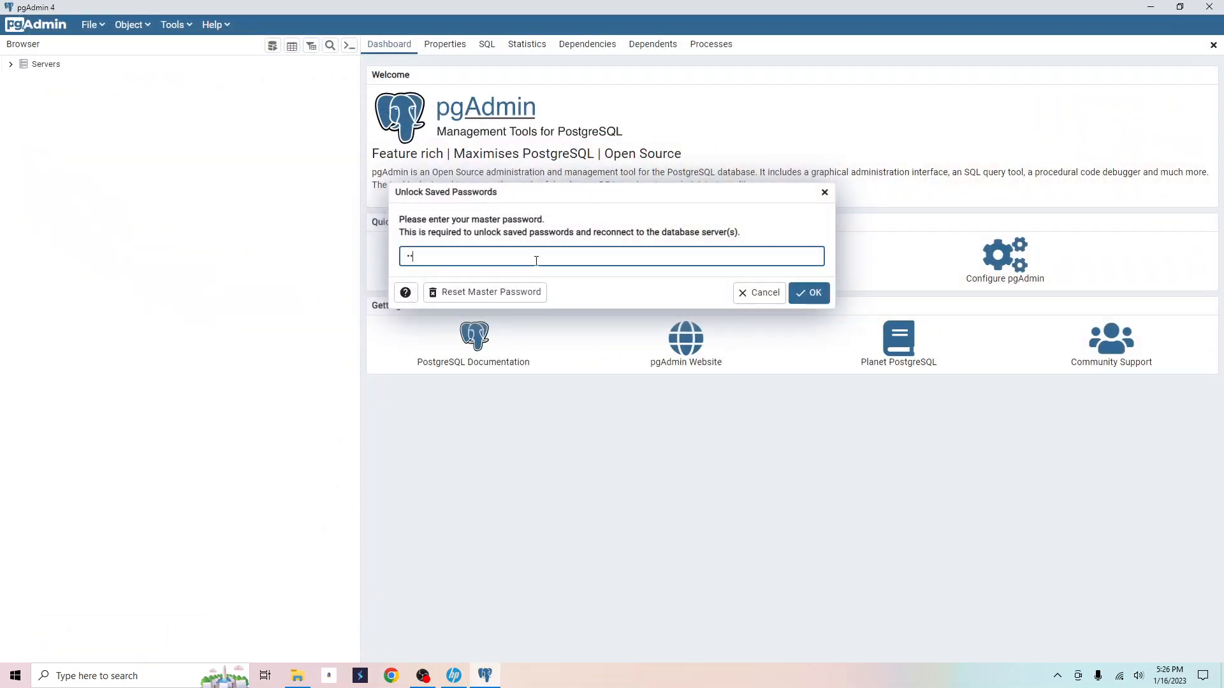
text(•••)
key(BackSpace)
key(BackSpace)
key(BackSpace)
key(BackSpace)
key(BackSpace)
text(••••)
click(810, 293)
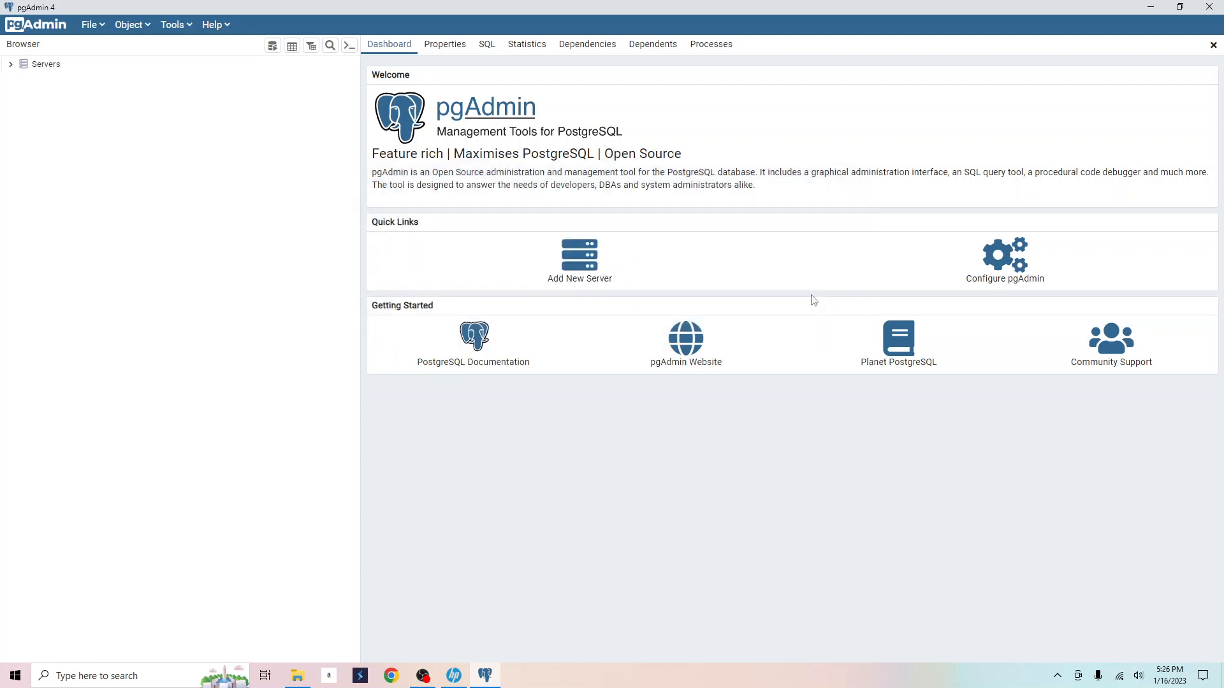
Expand Servers > PostgreSQL 15 > Databases to show dvdrental, then close pgAdmin and leave.
click(11, 64)
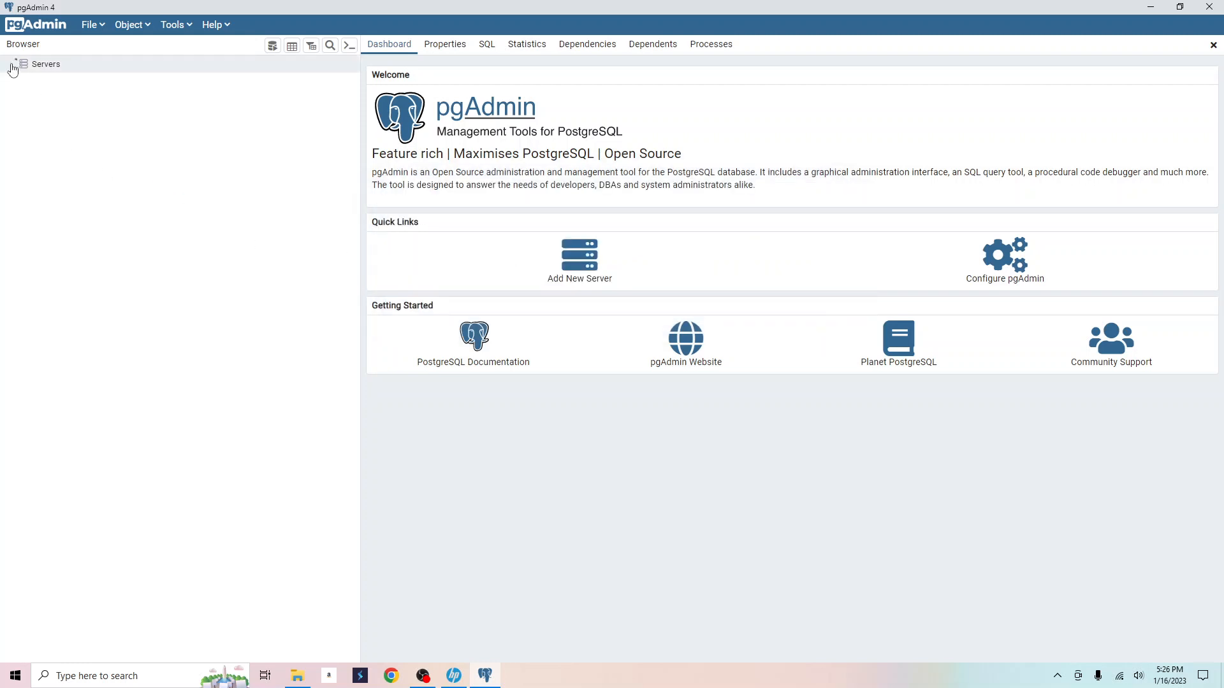
click(20, 81)
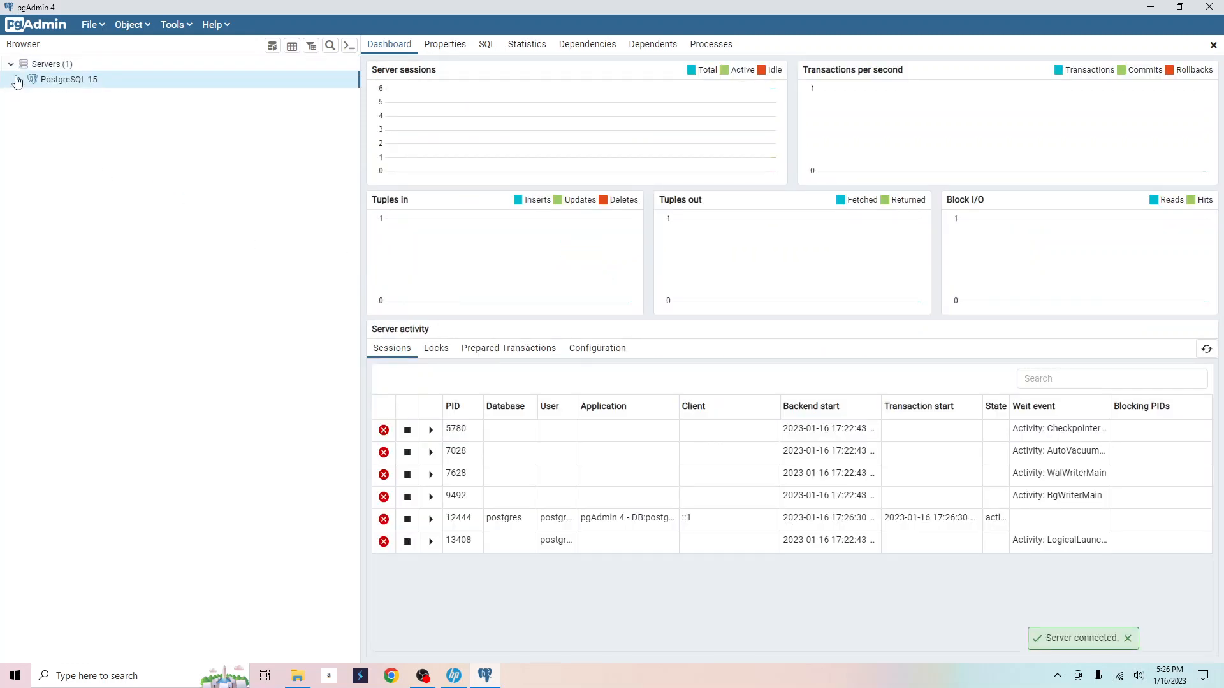
click(30, 95)
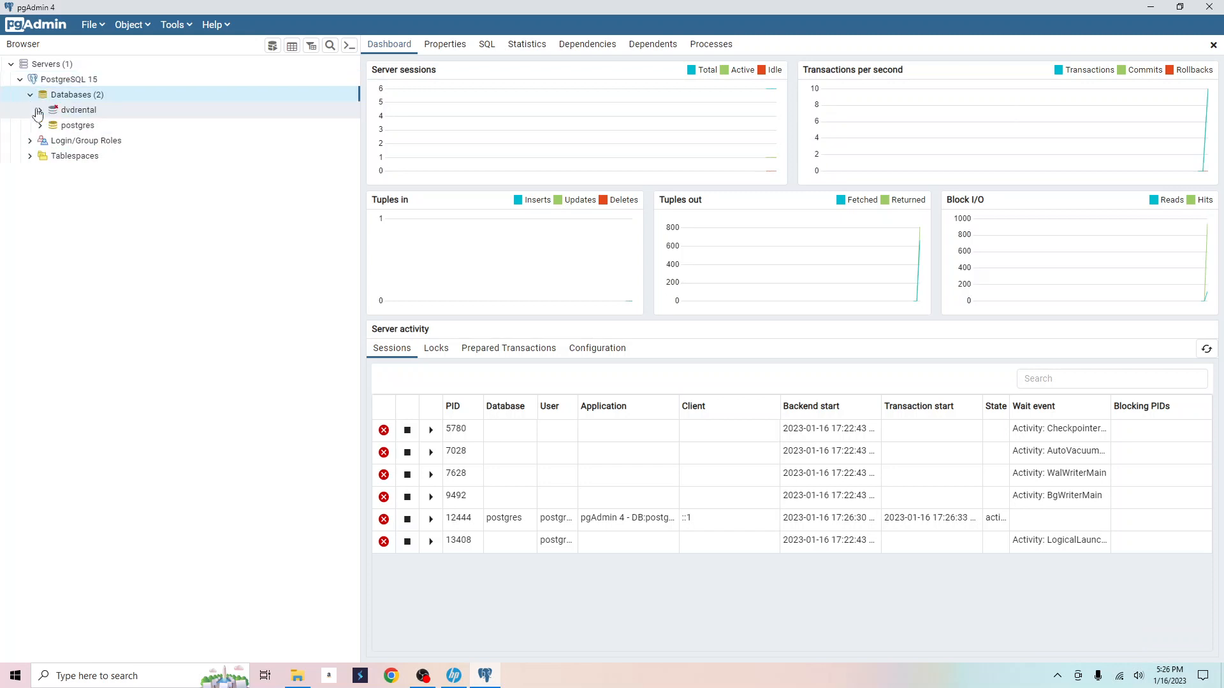
click(70, 110)
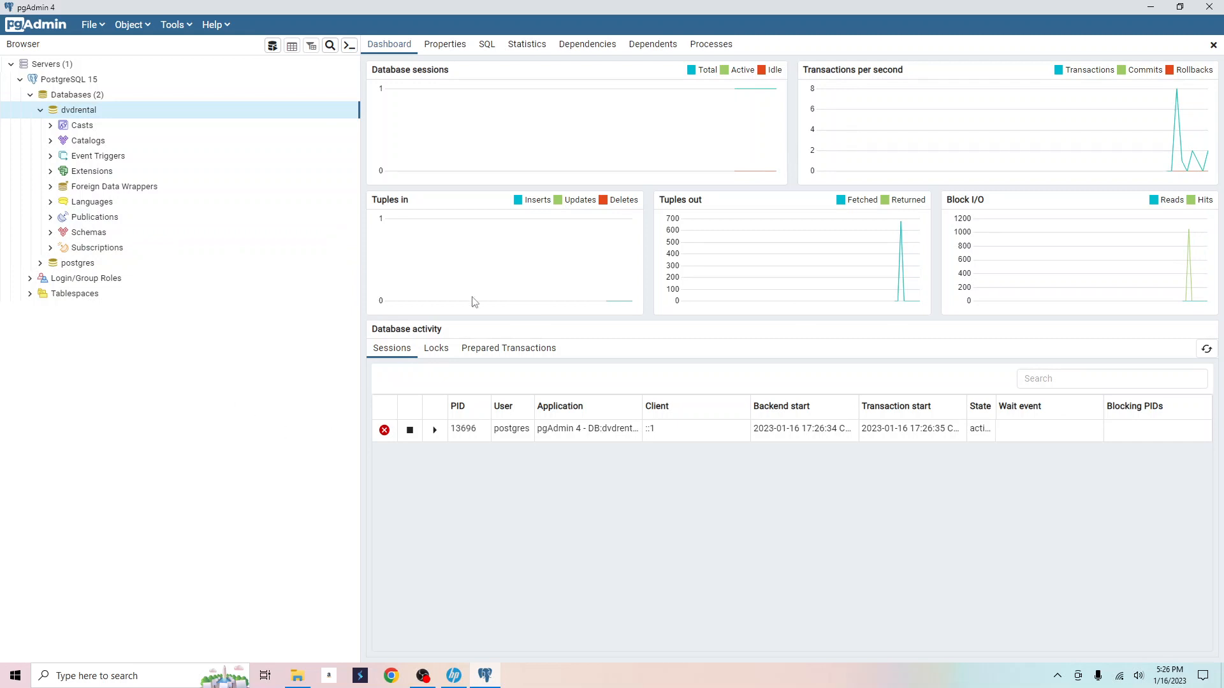
click(1210, 10)
click(677, 357)
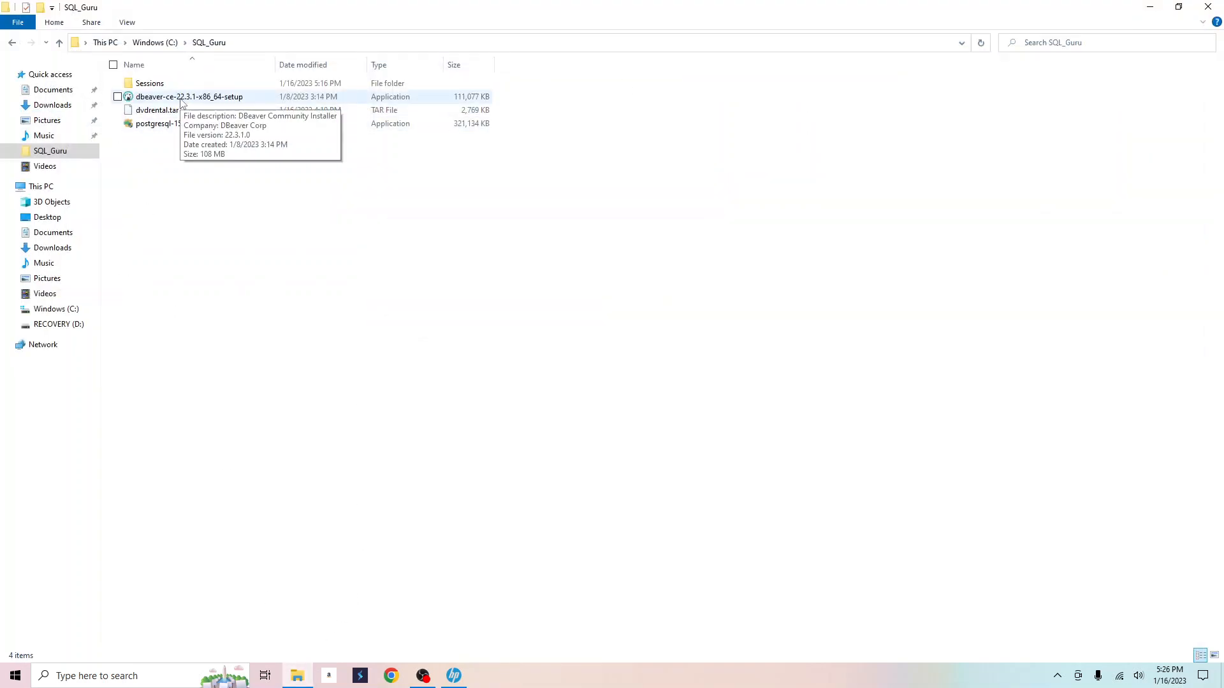
Run the DBeaver installer, confirm the language, accept the licence, and install for all users.
double_click(182, 98)
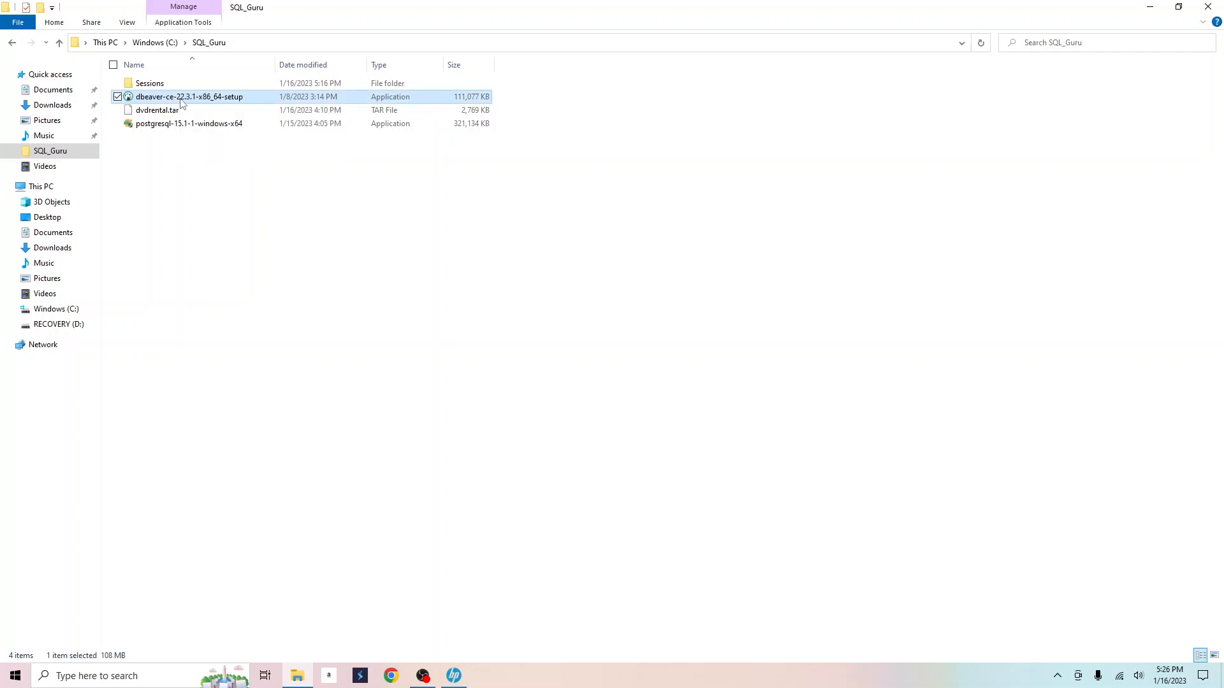
click(612, 369)
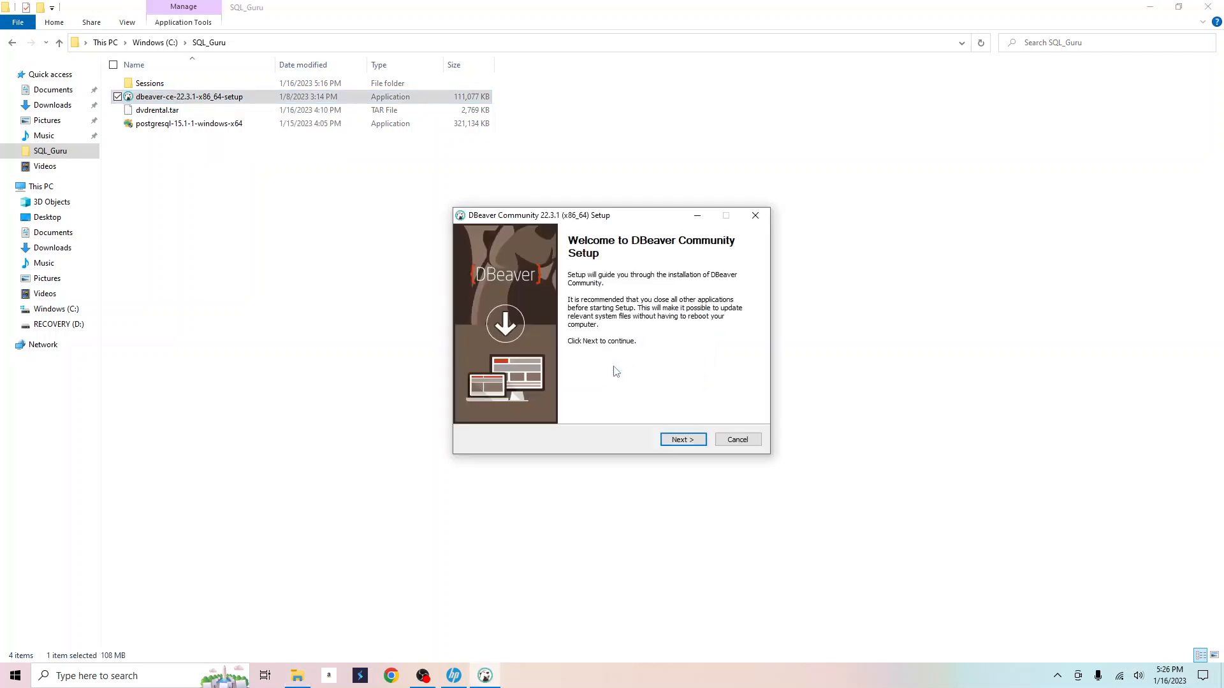
click(683, 440)
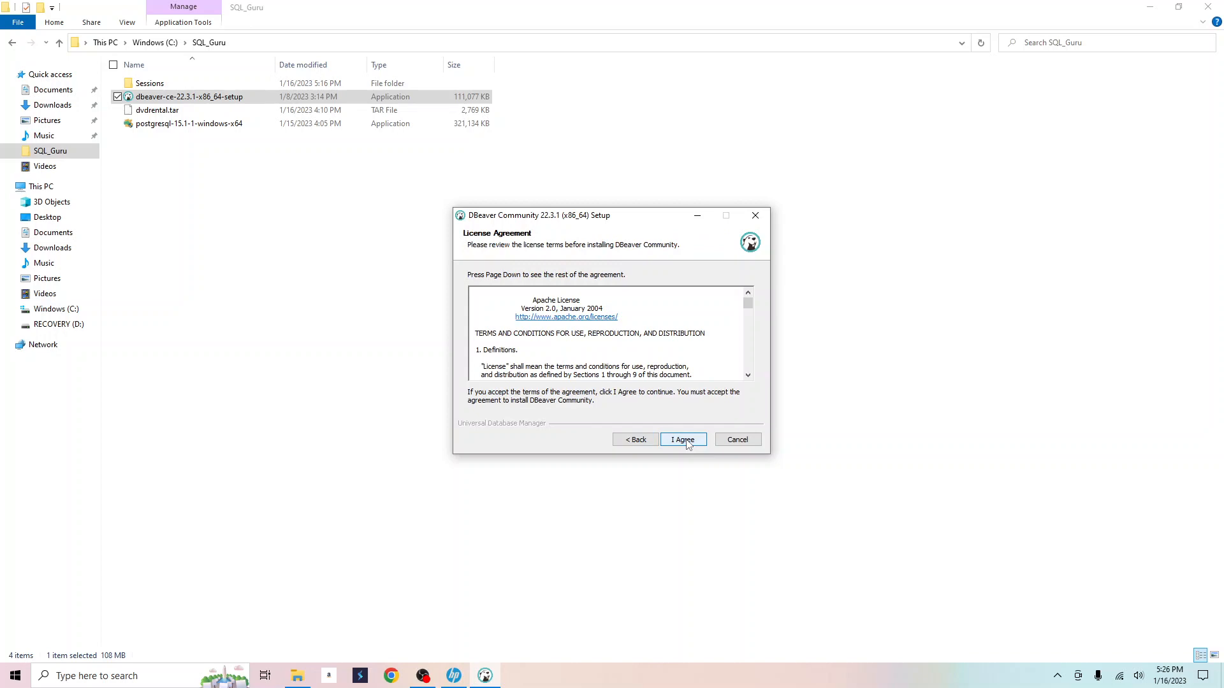
click(683, 440)
click(591, 318)
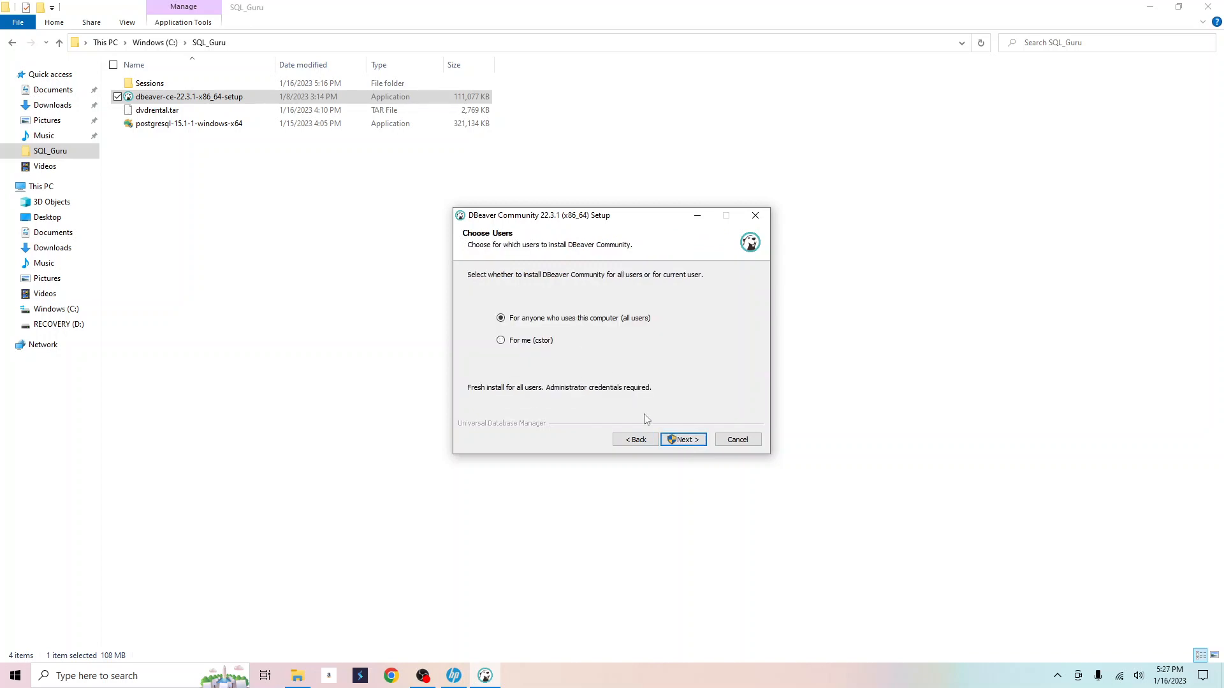
click(680, 435)
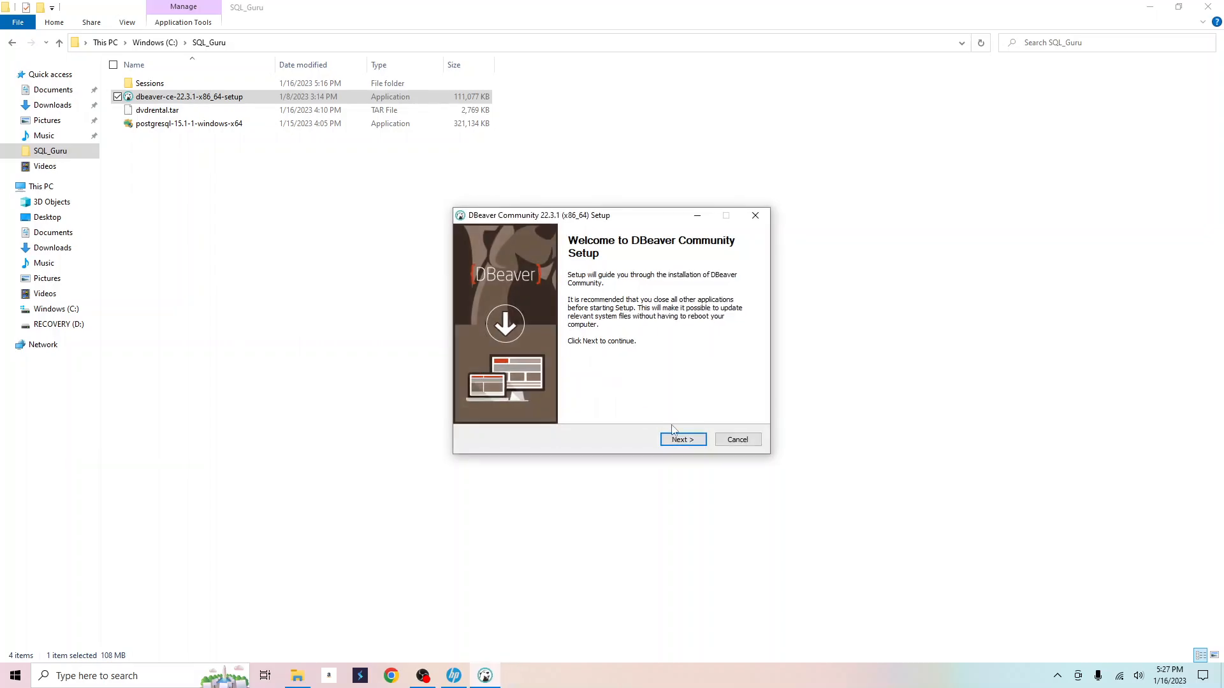
Install DBeaver with the default components and folder, then finish the setup wizard.
click(683, 439)
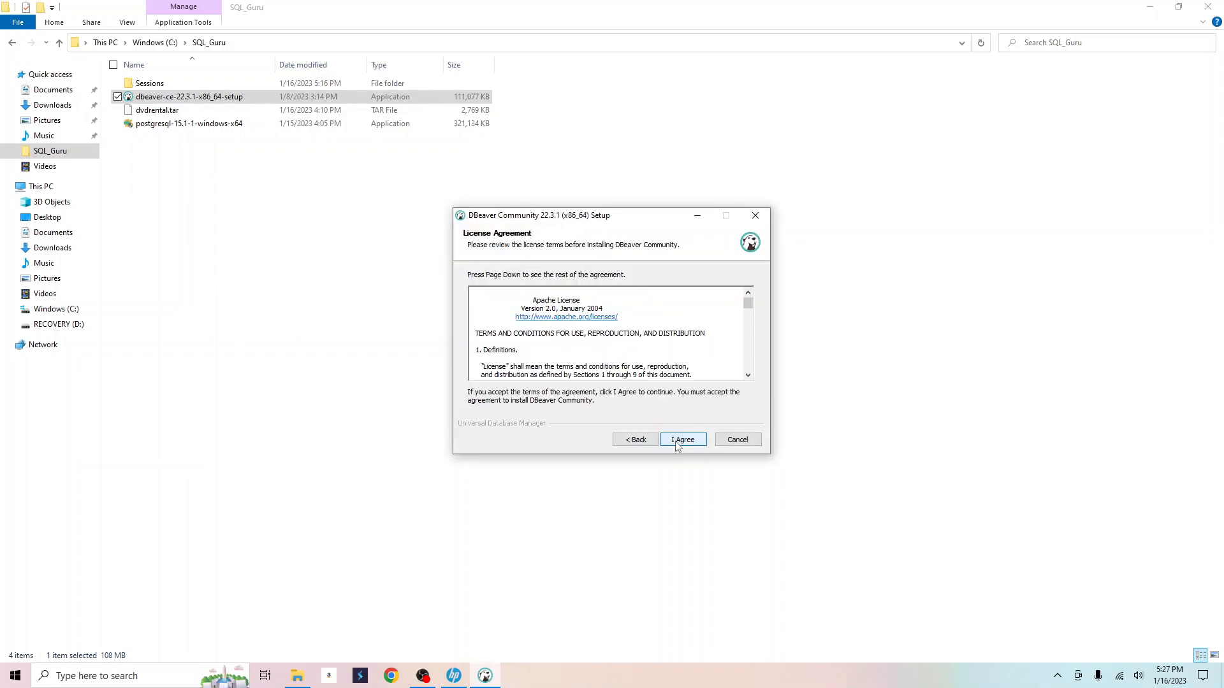
click(678, 445)
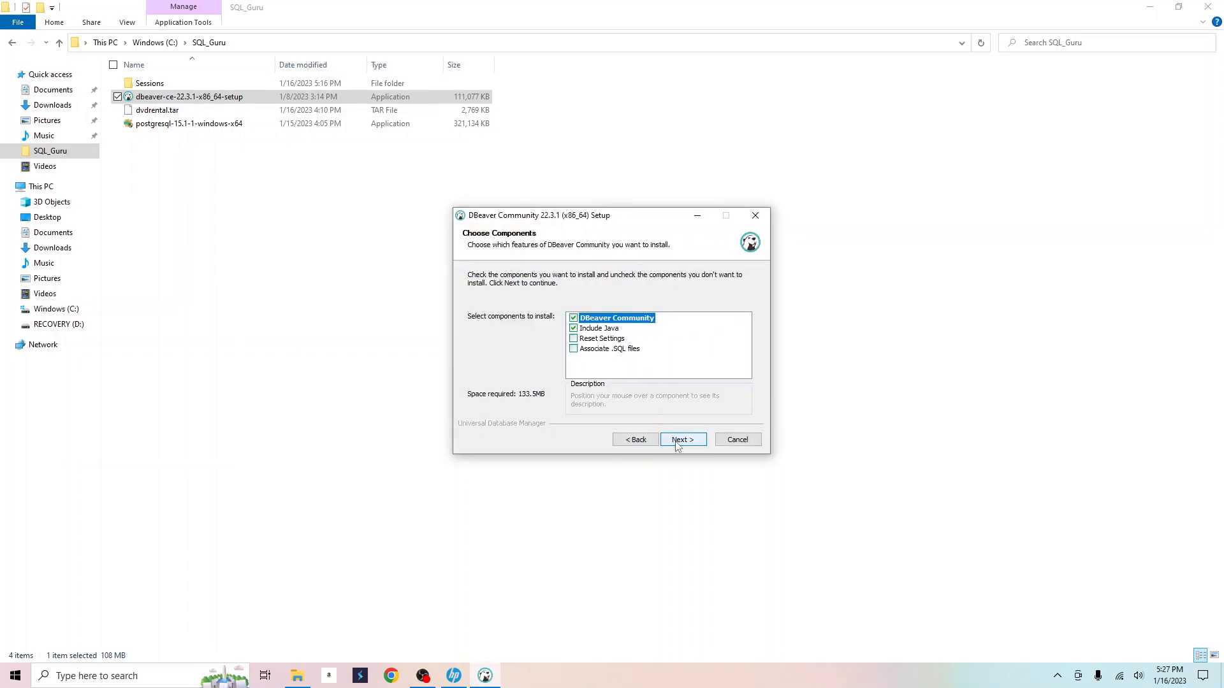
click(678, 444)
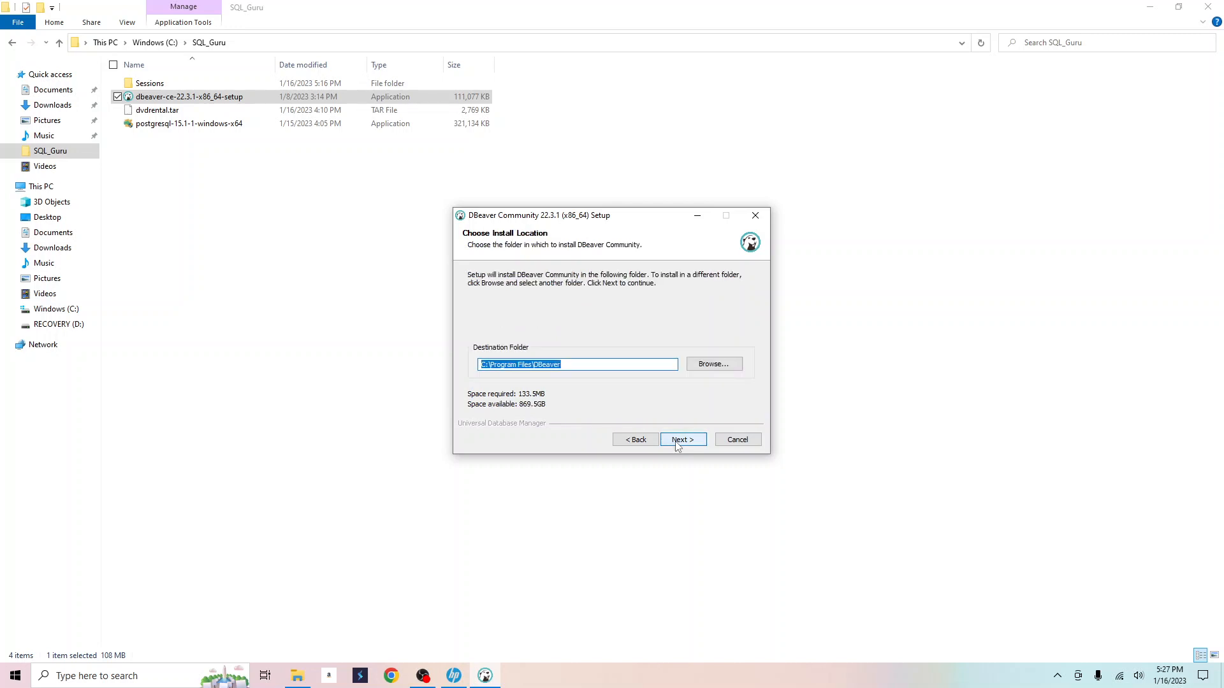
click(678, 444)
click(678, 444)
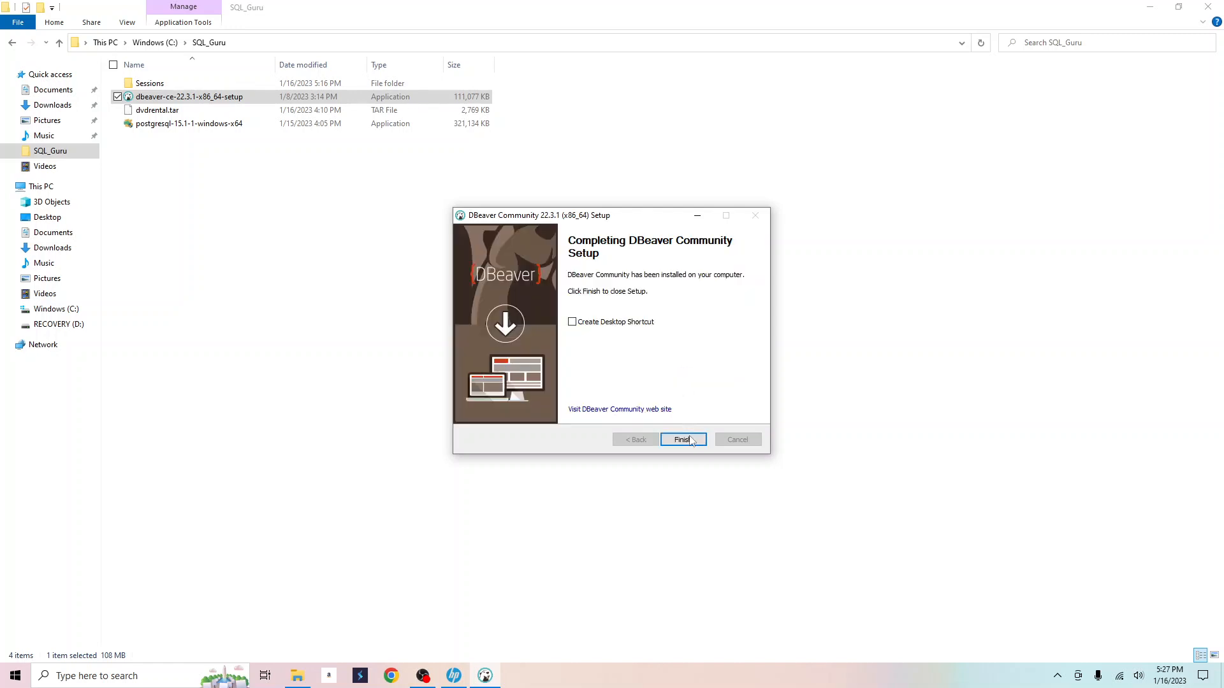
click(691, 440)
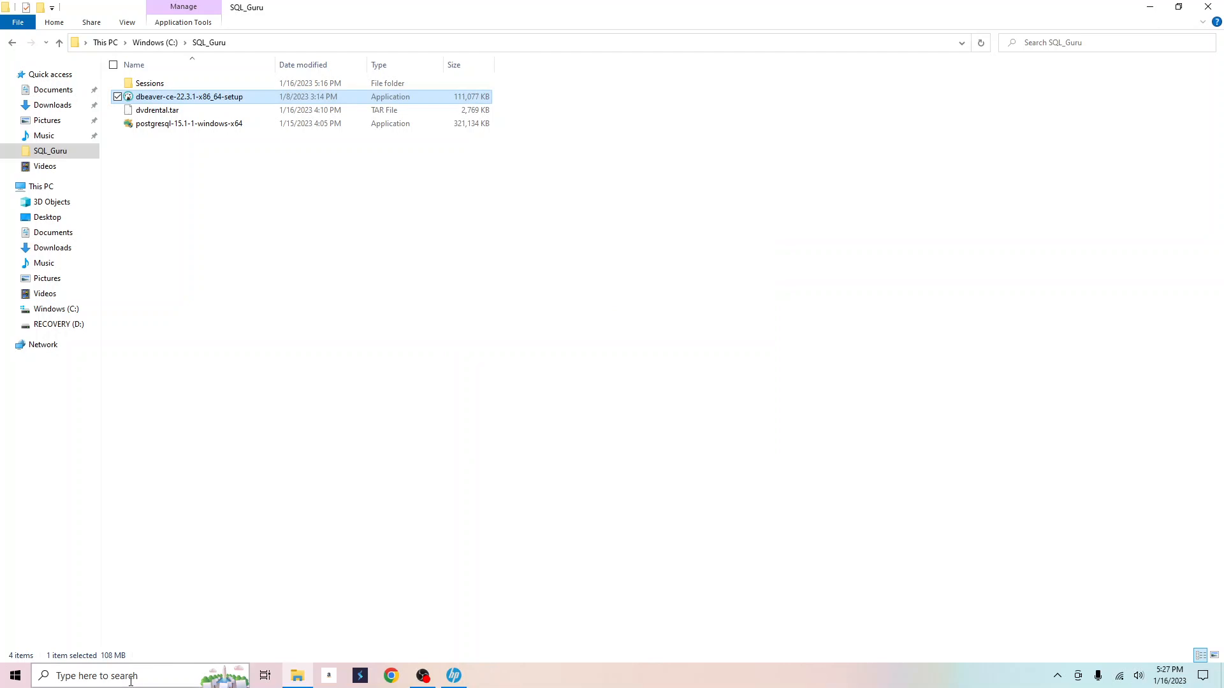
Launch DBeaver, close Tip of the day, delete the sample query, and open the Database menu.
click(200, 674)
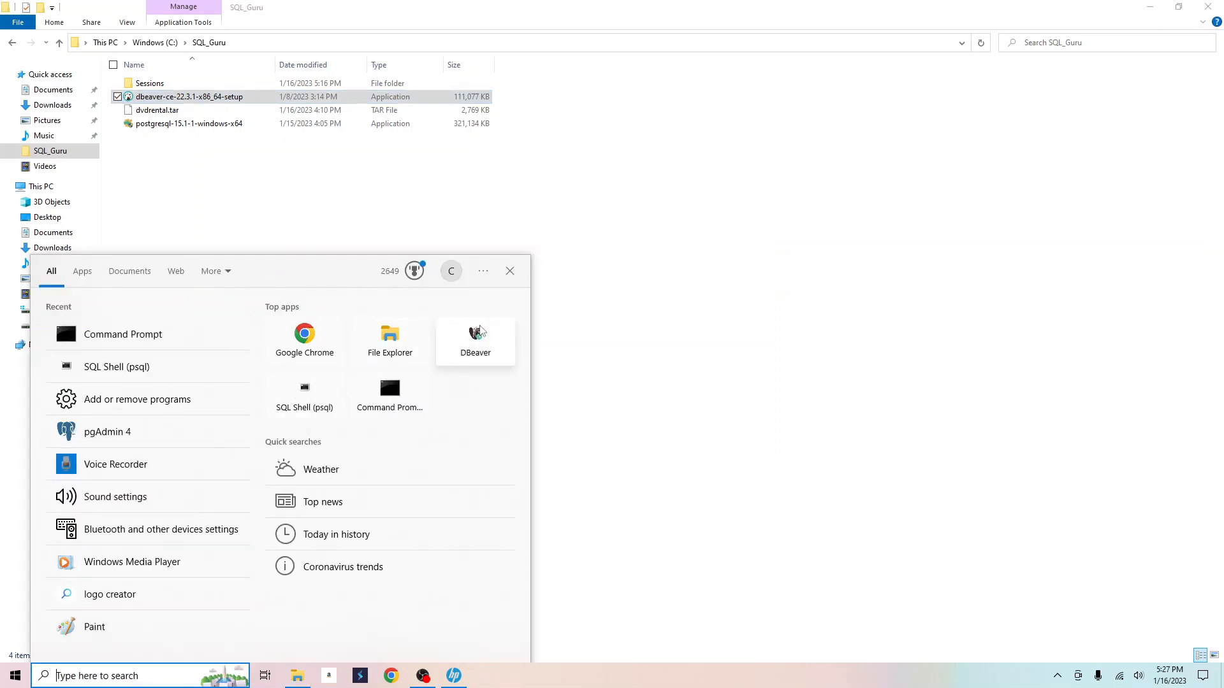
click(479, 340)
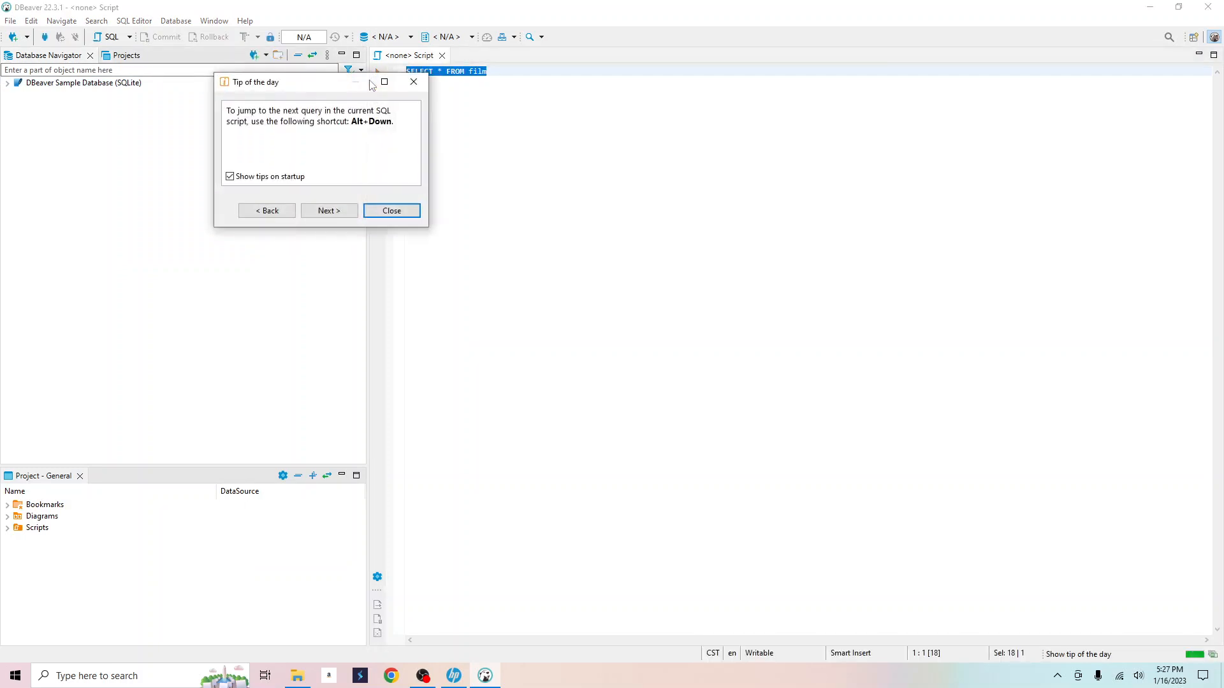
click(388, 214)
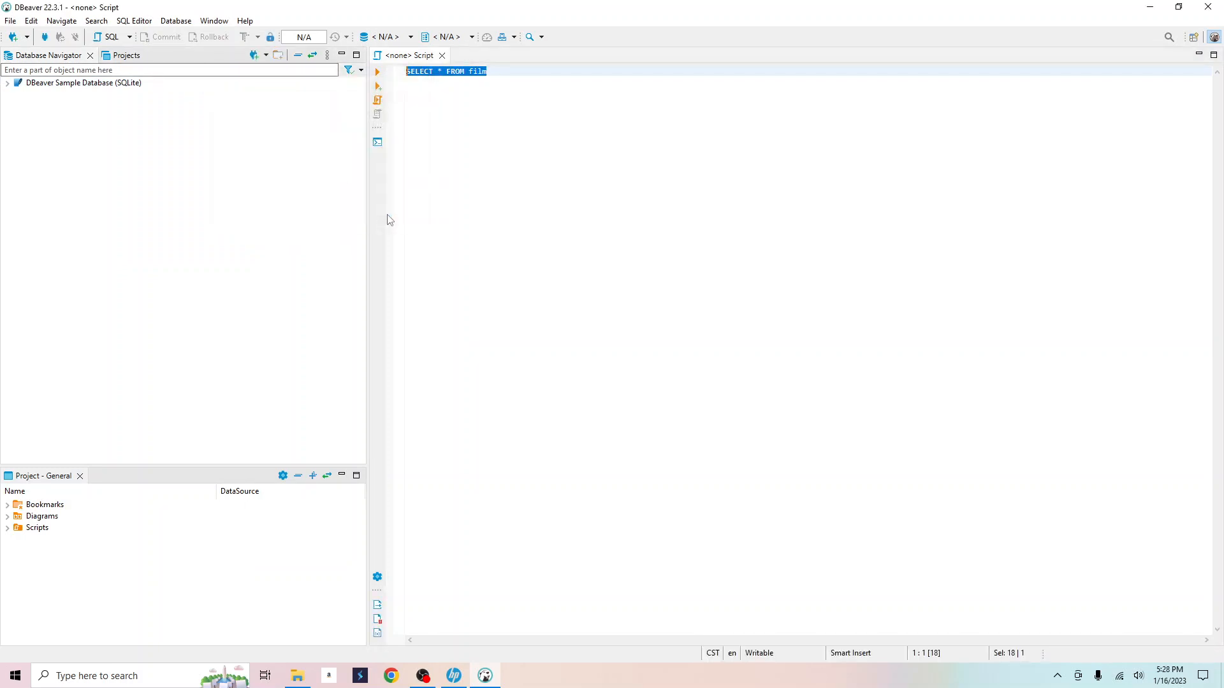
key(Delete)
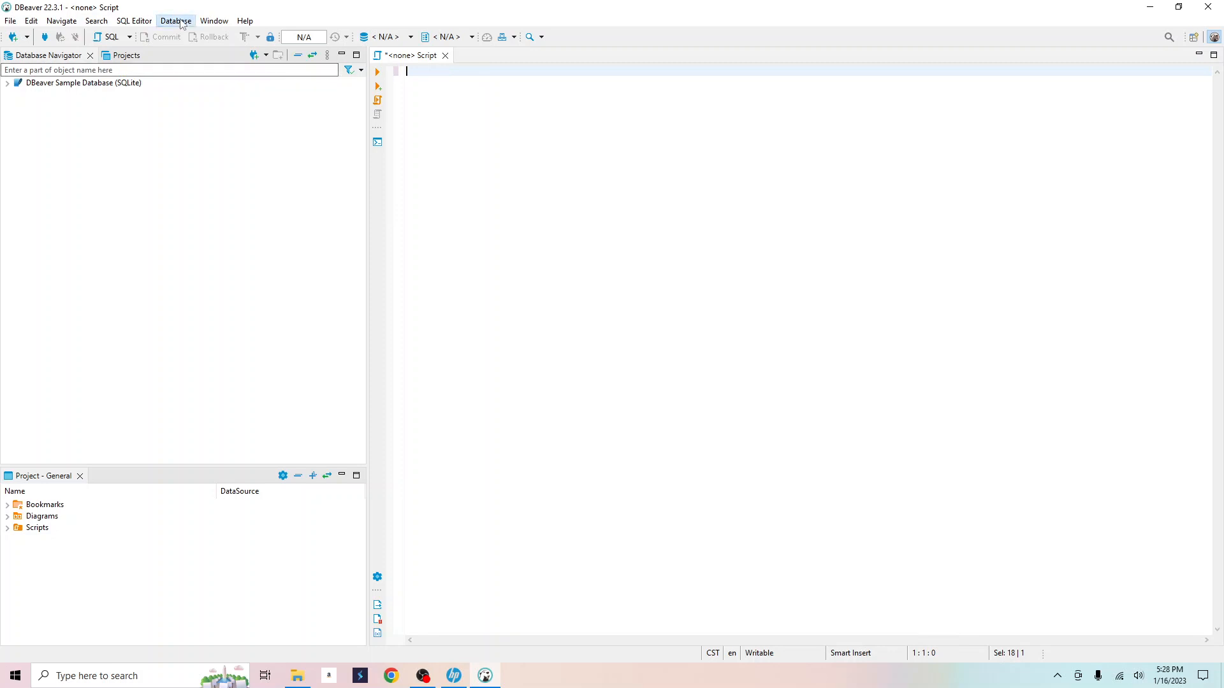
click(180, 22)
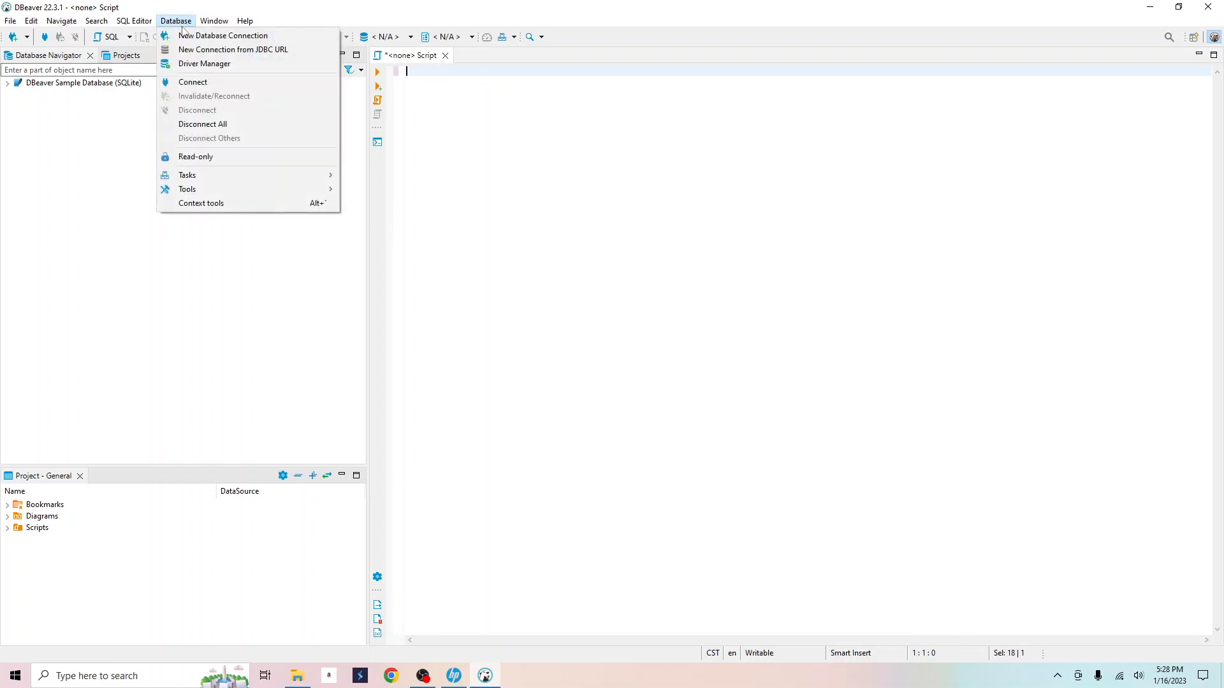
Start a new PostgreSQL connection on localhost:5432 with database dvdrental.
click(186, 37)
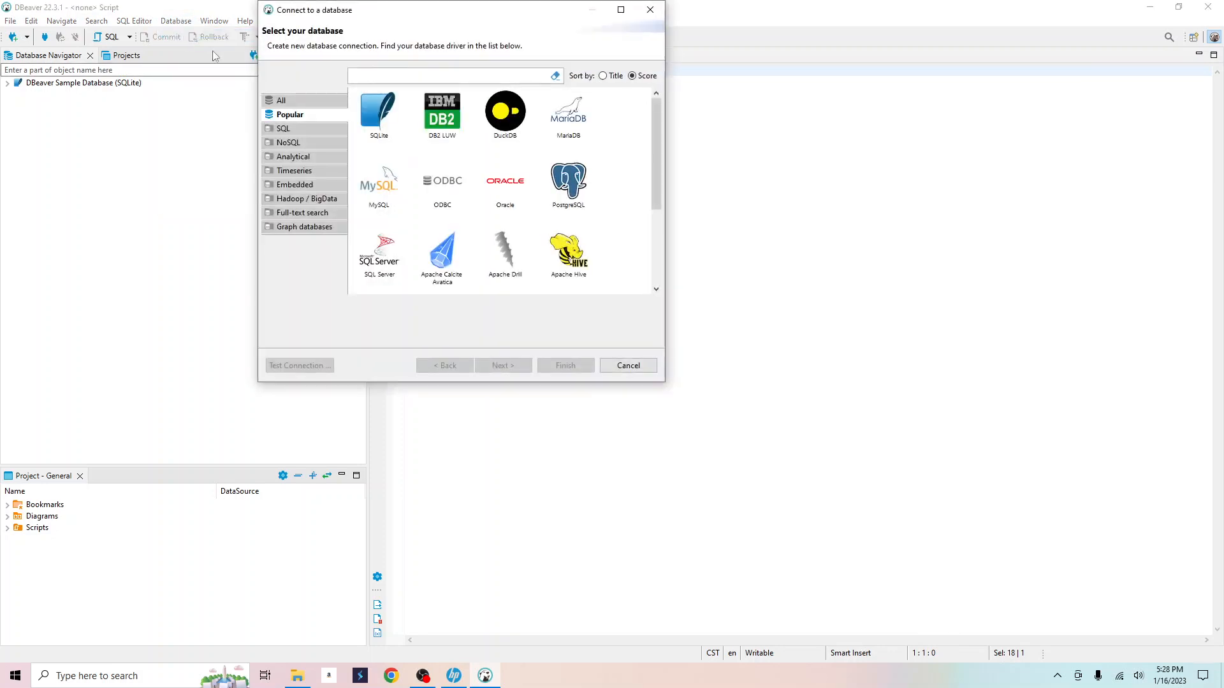
click(574, 191)
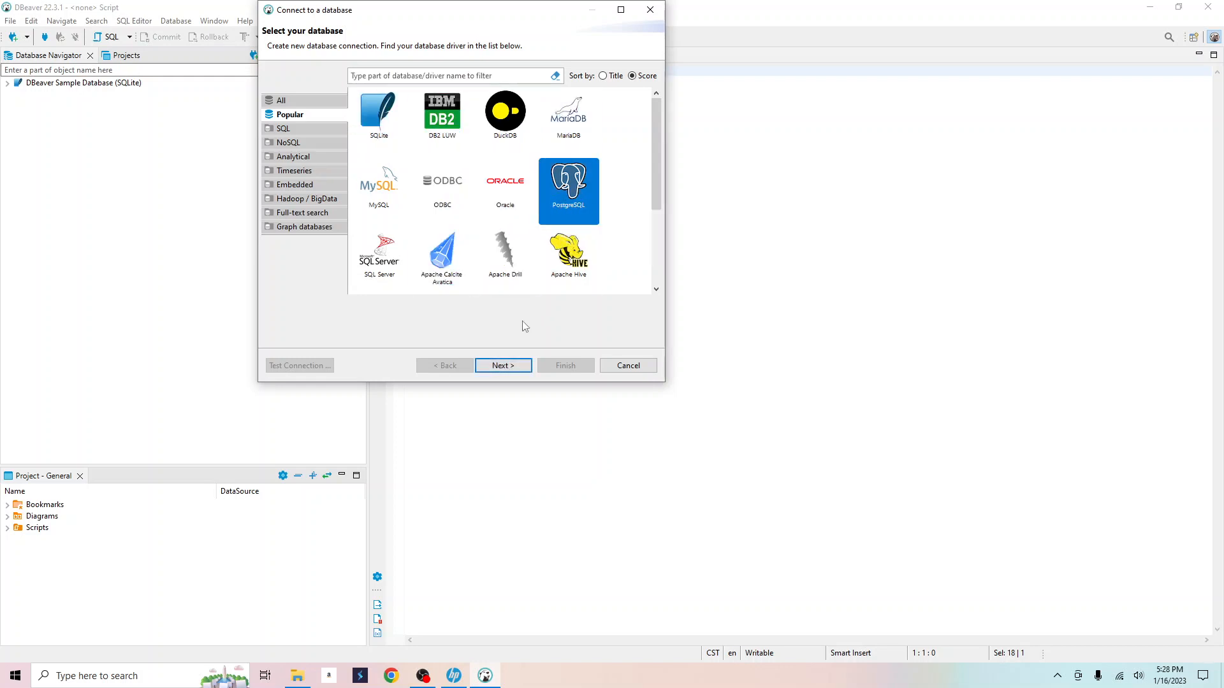
click(506, 366)
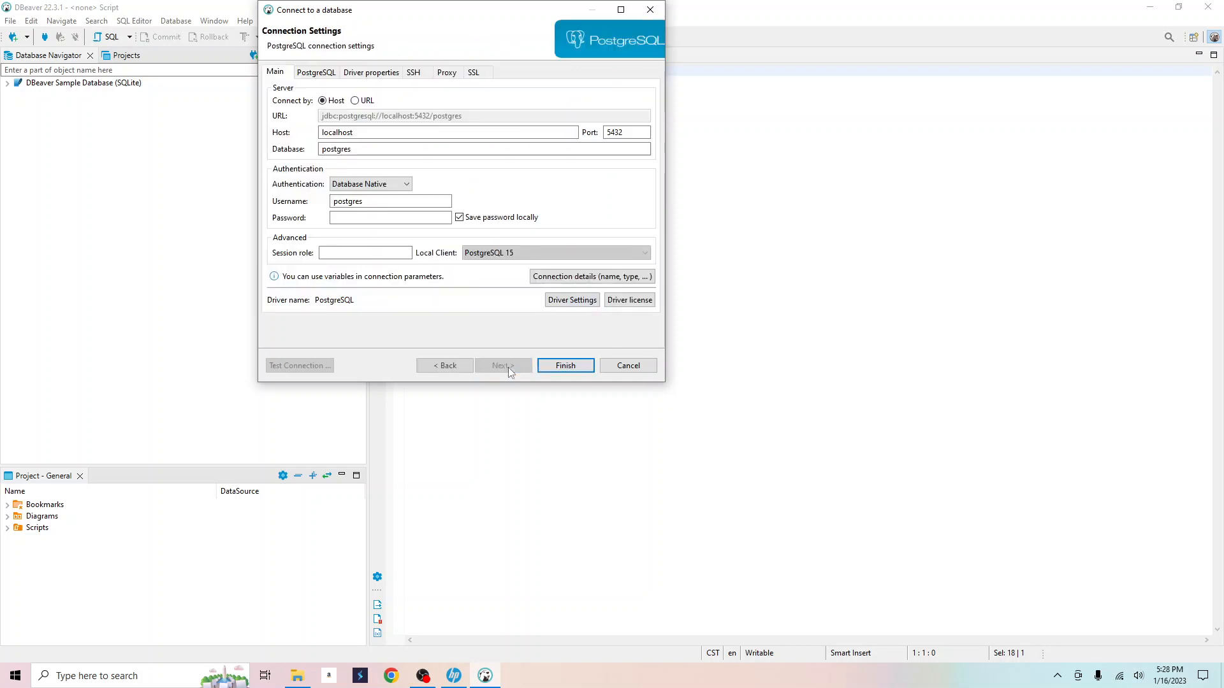
click(384, 134)
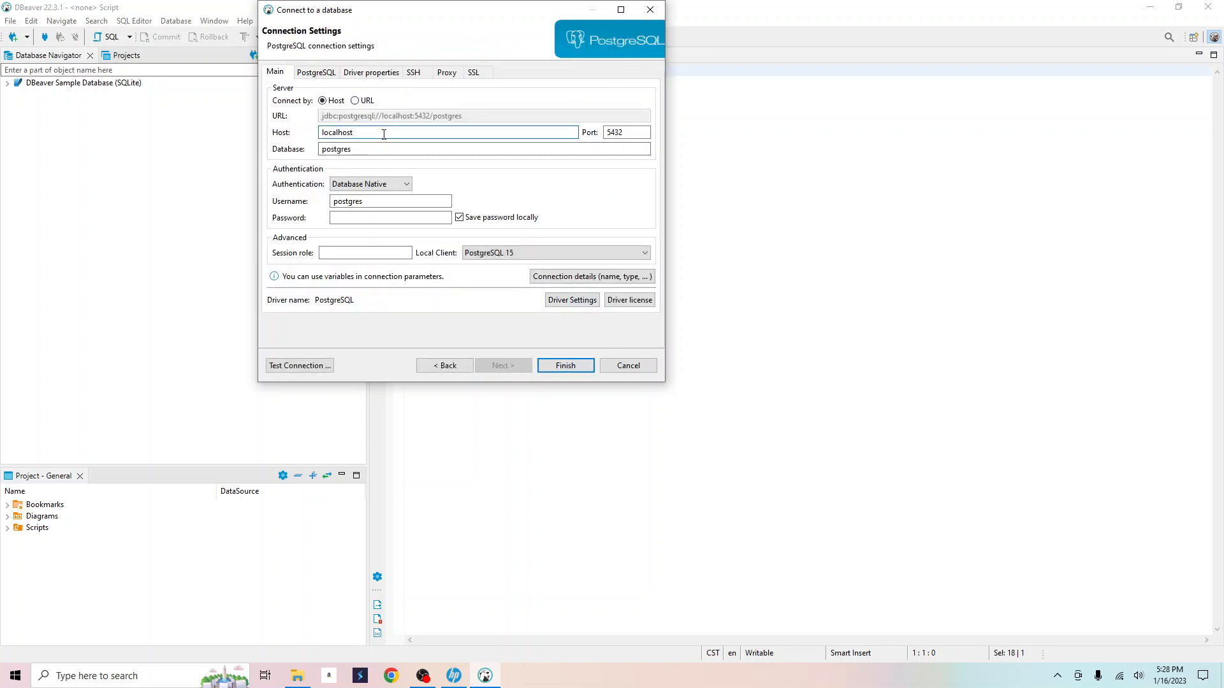
click(624, 130)
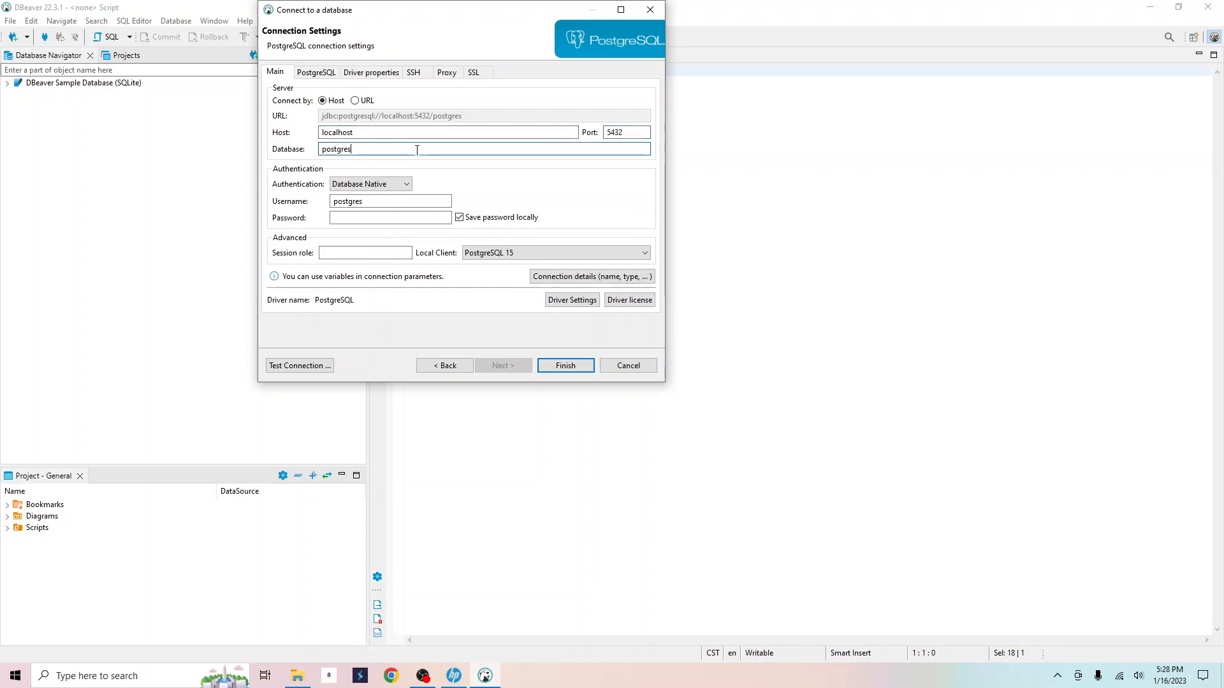
key(Tab)
text(dvdrental)
Enter the postgres user's password, test the connection successfully, and save it.
click(384, 200)
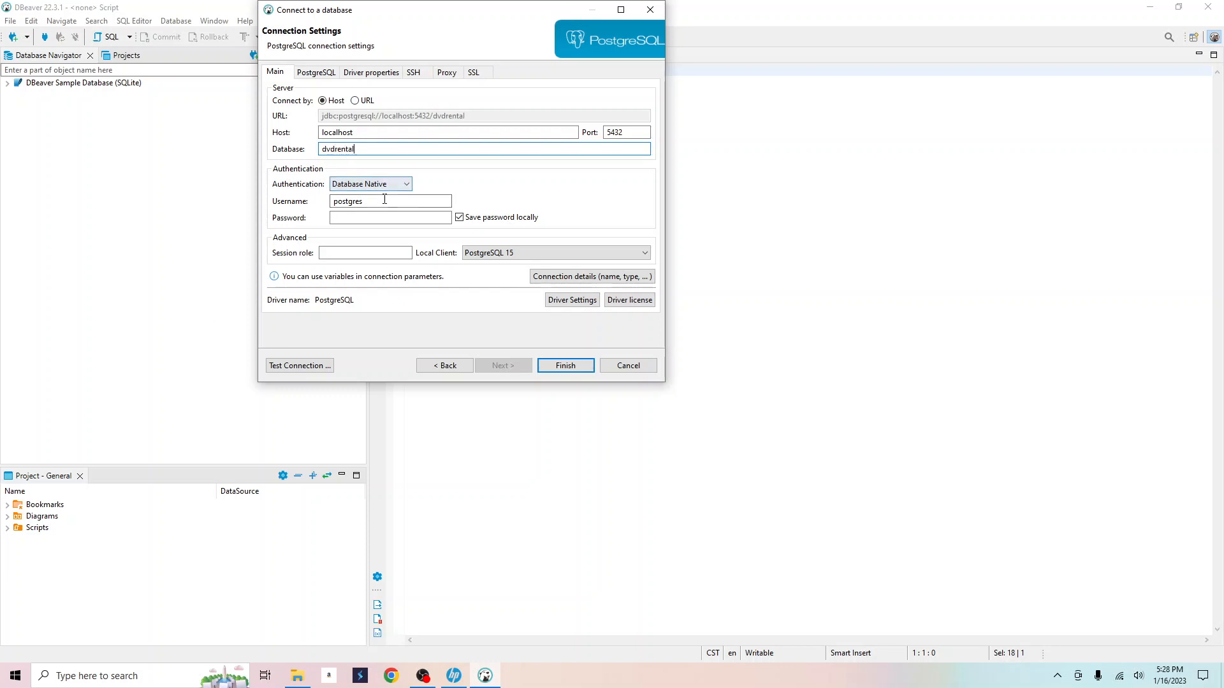
click(377, 219)
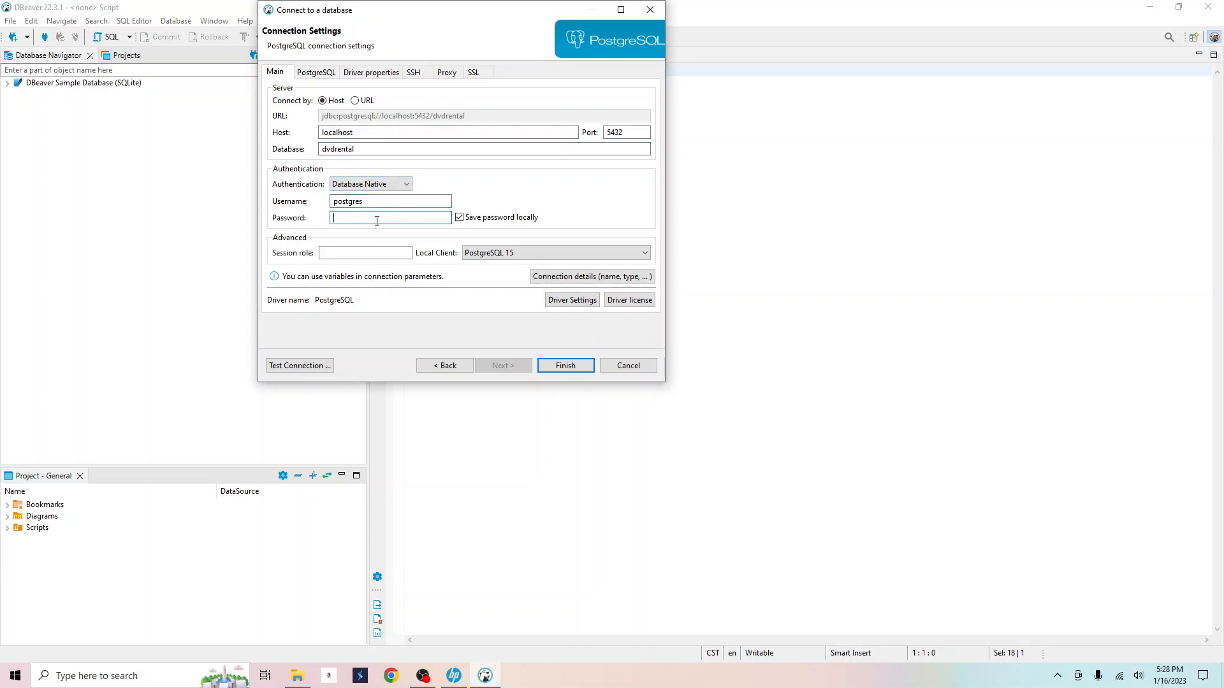
text(1234)
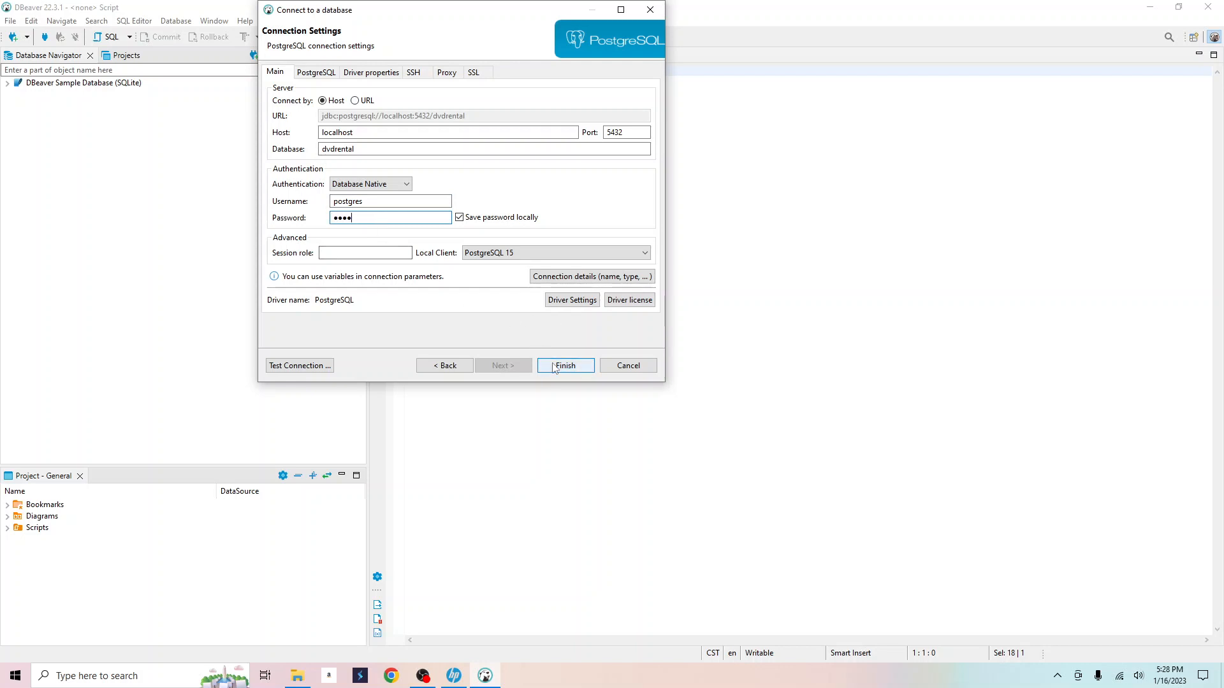
click(281, 366)
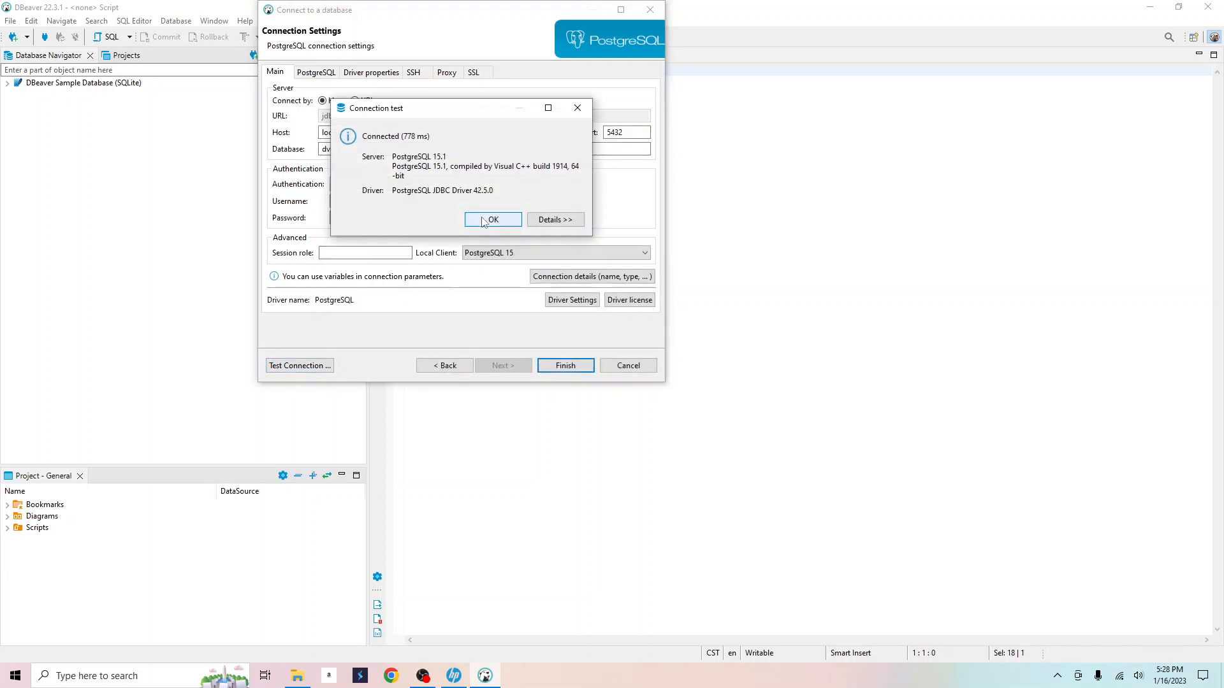
click(492, 220)
click(552, 365)
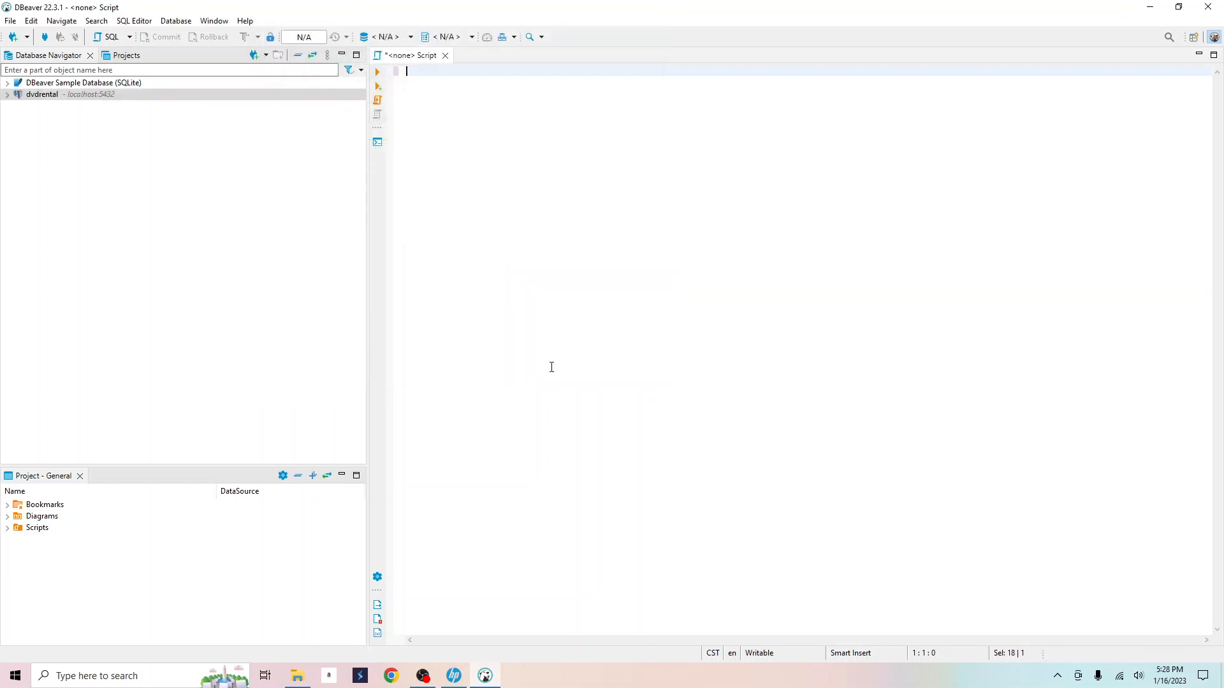
Expand dvdrental > Databases > dvdrental > Schemas > public > Tables in the navigator.
click(8, 96)
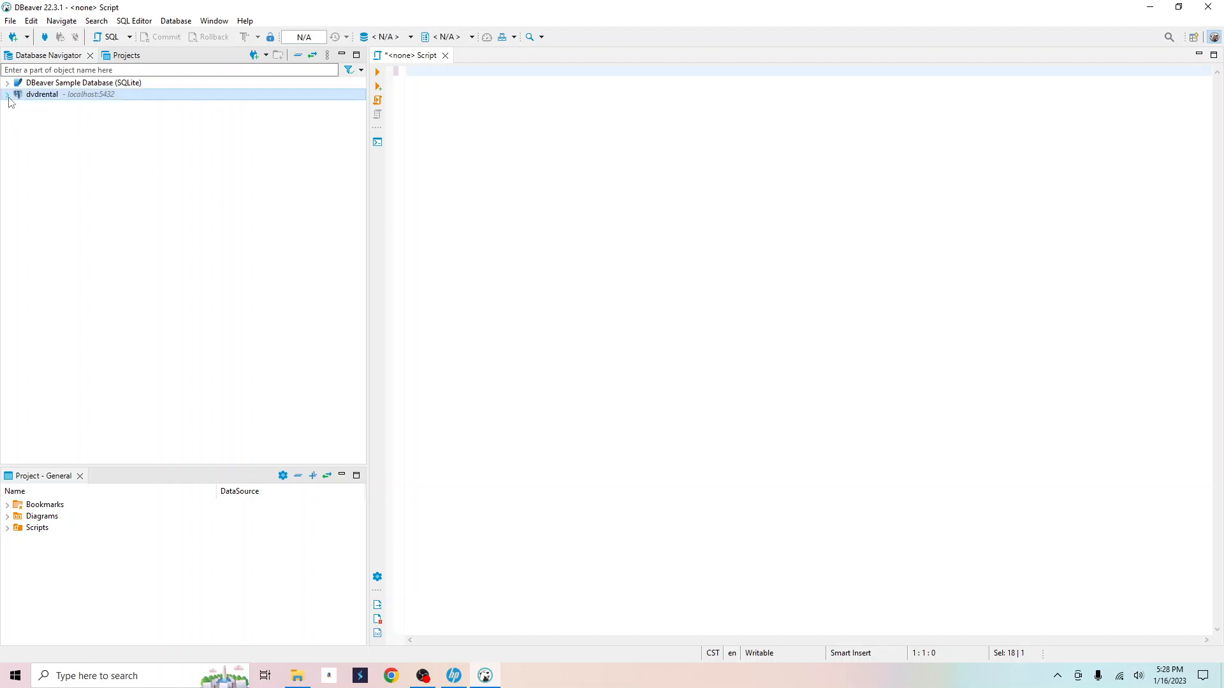
click(17, 106)
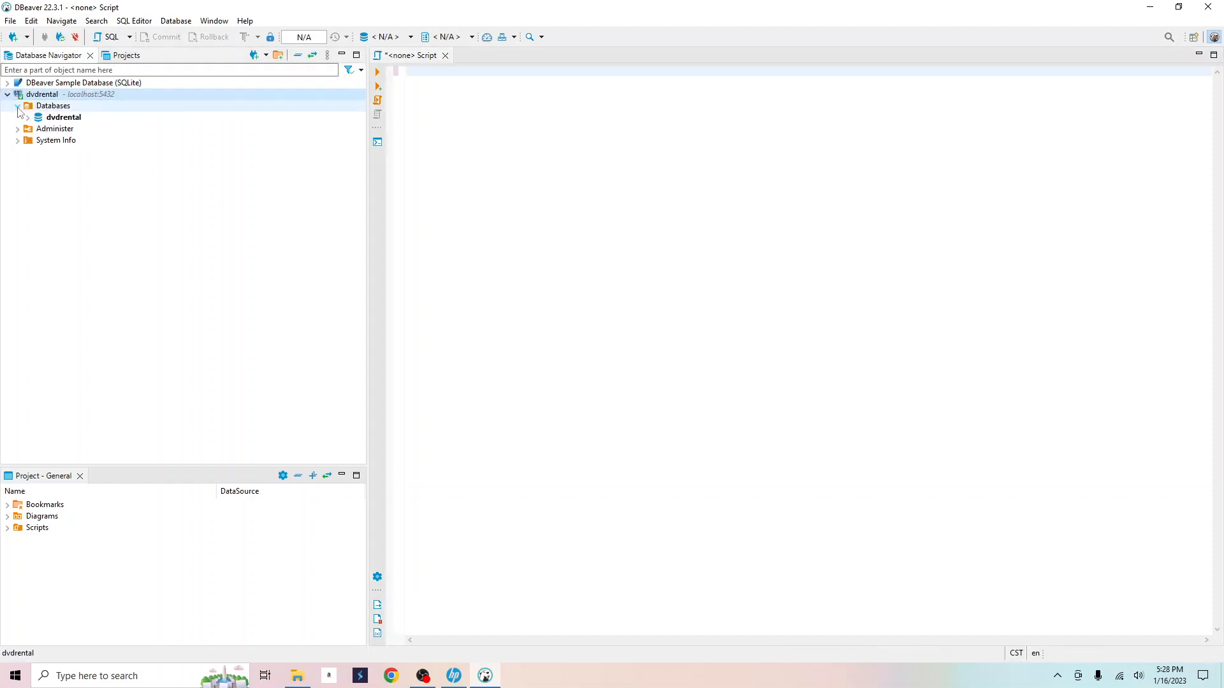
click(28, 118)
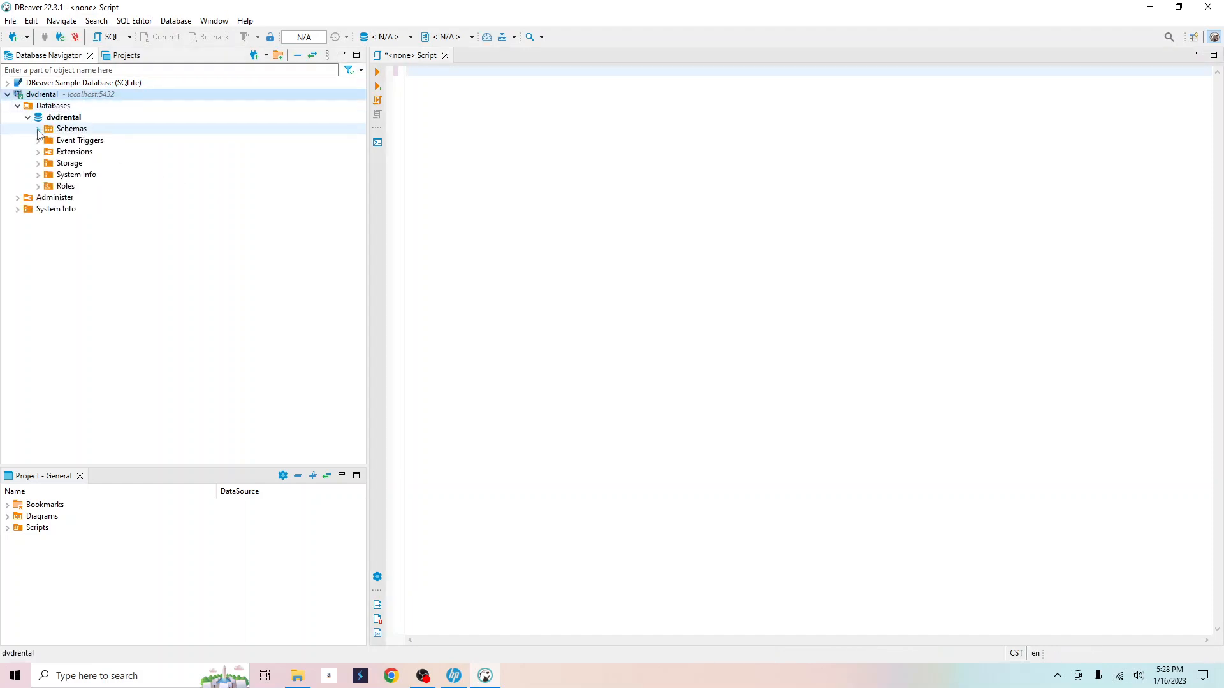
click(39, 130)
click(49, 140)
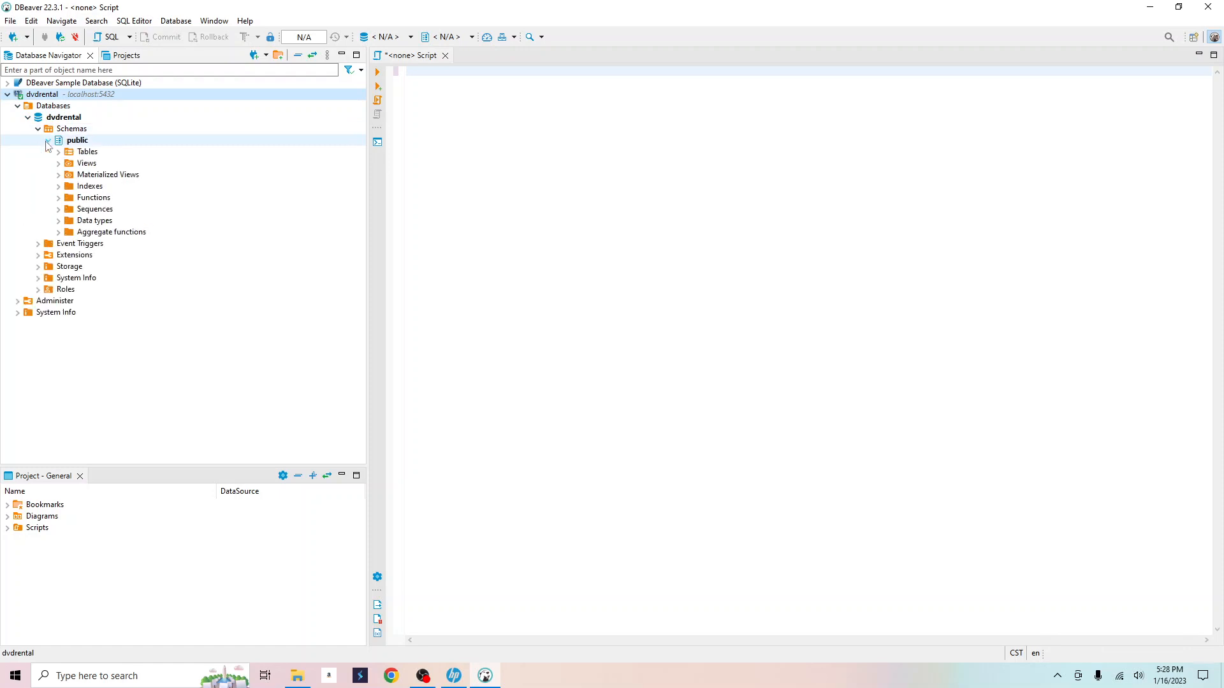
click(59, 152)
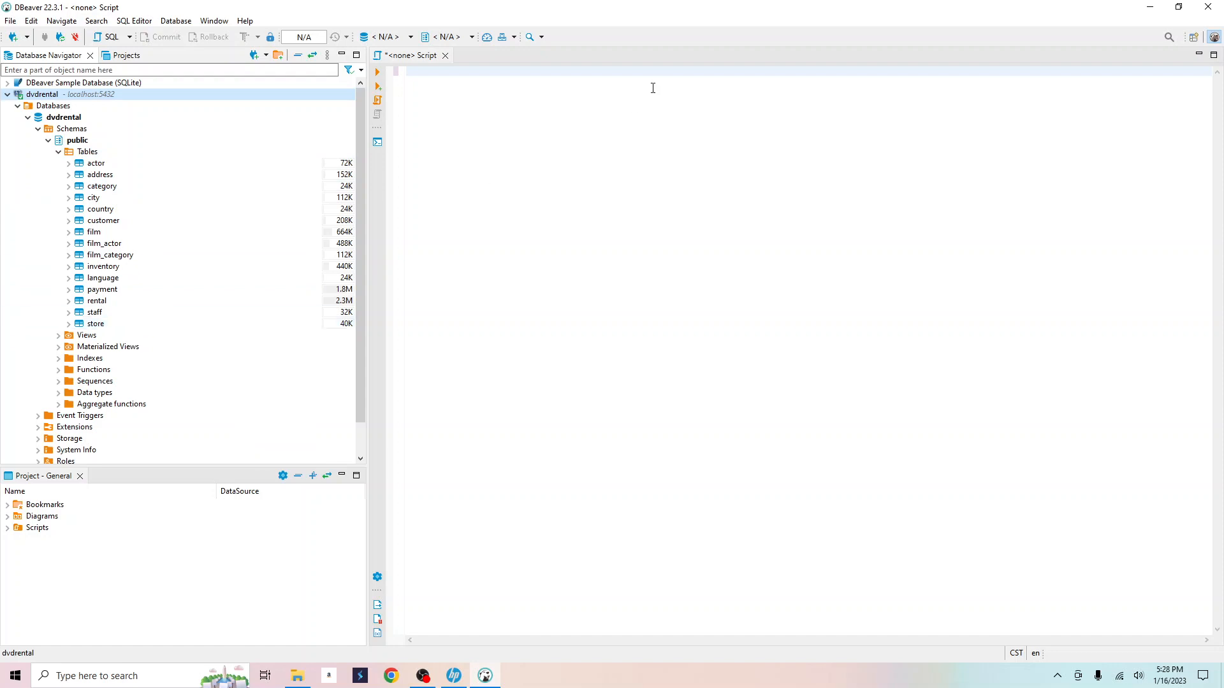
Type select * FROM film, bind the script to the dvdrental connection, and execute it.
click(524, 95)
text(select )
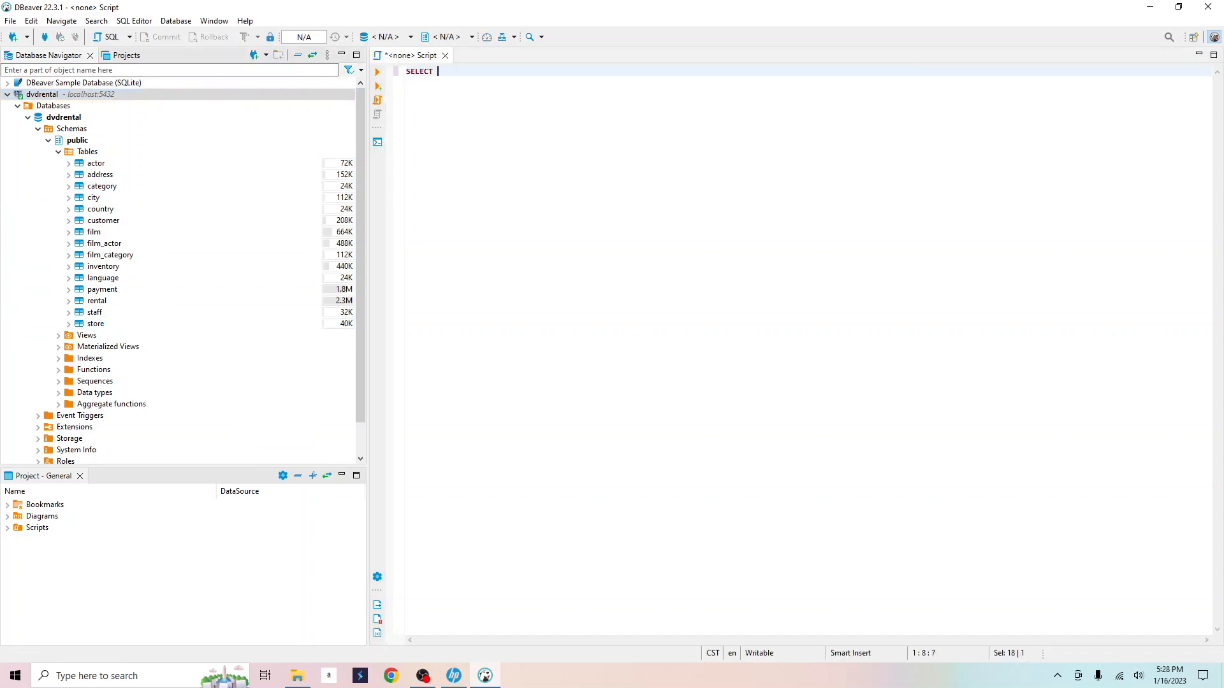
text(* FROM film)
click(408, 56)
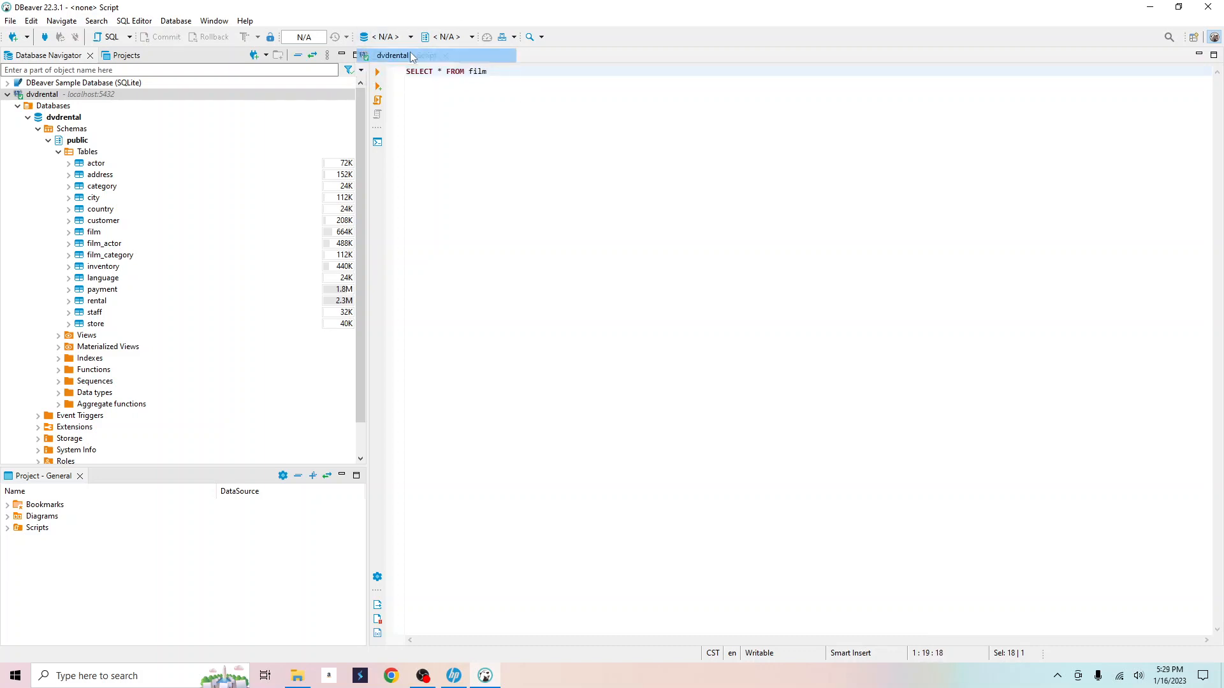
click(411, 56)
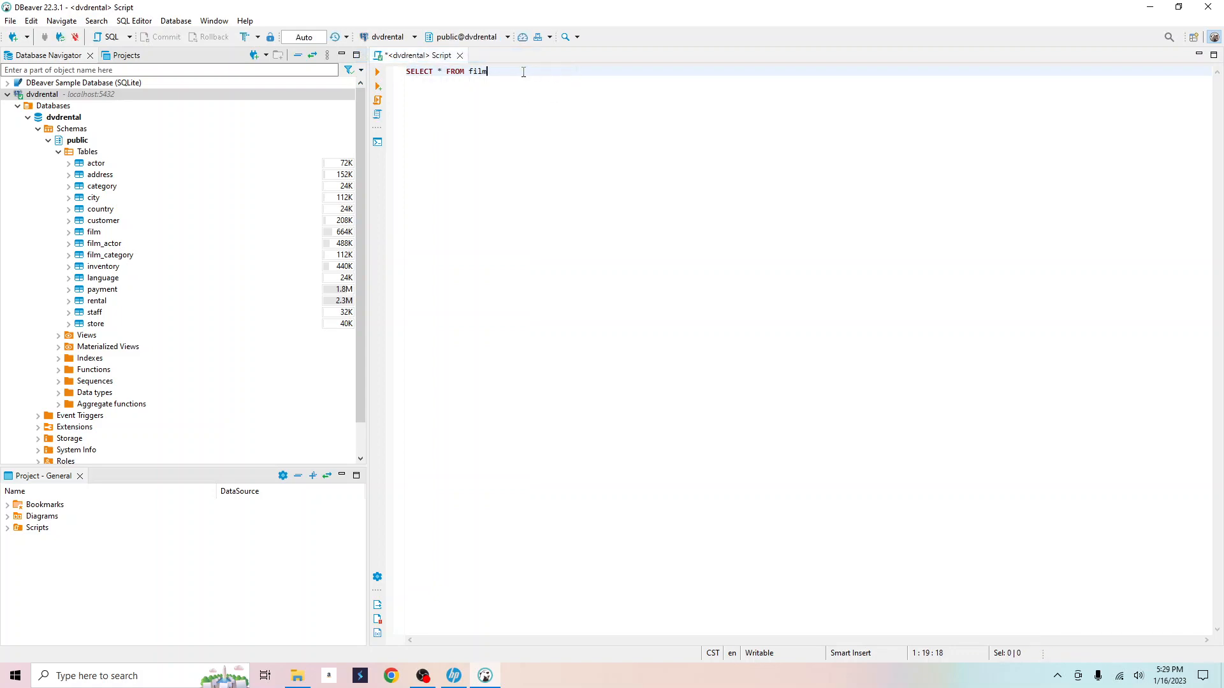
click(379, 73)
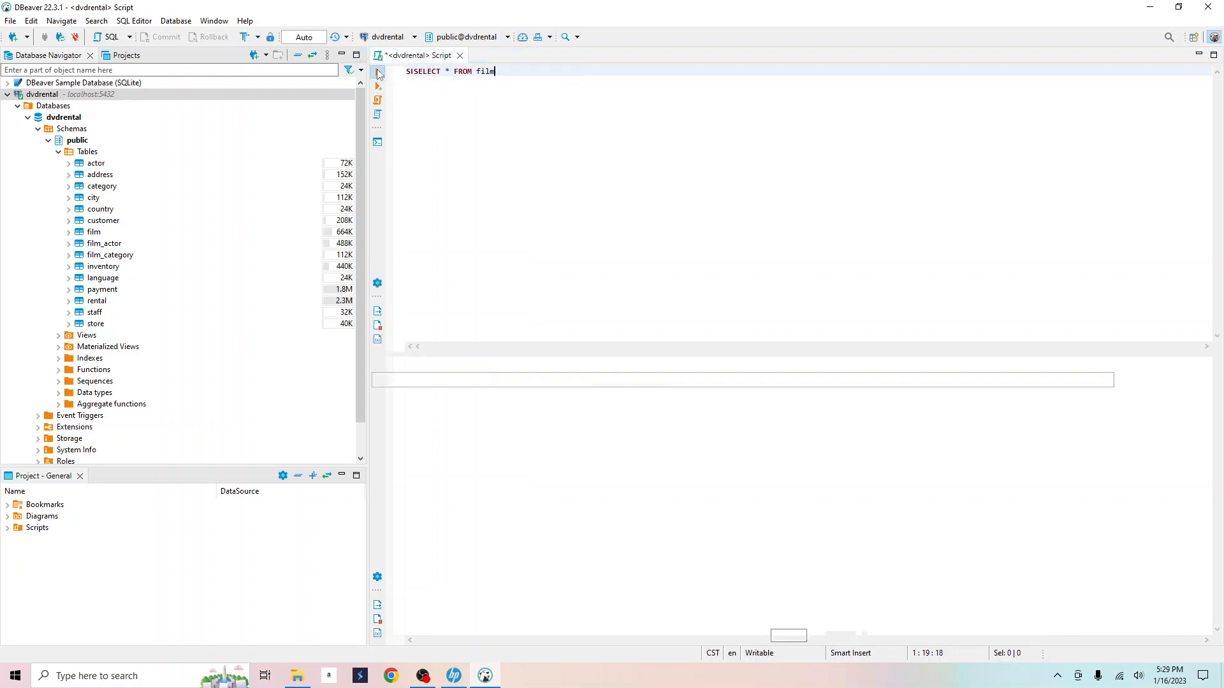